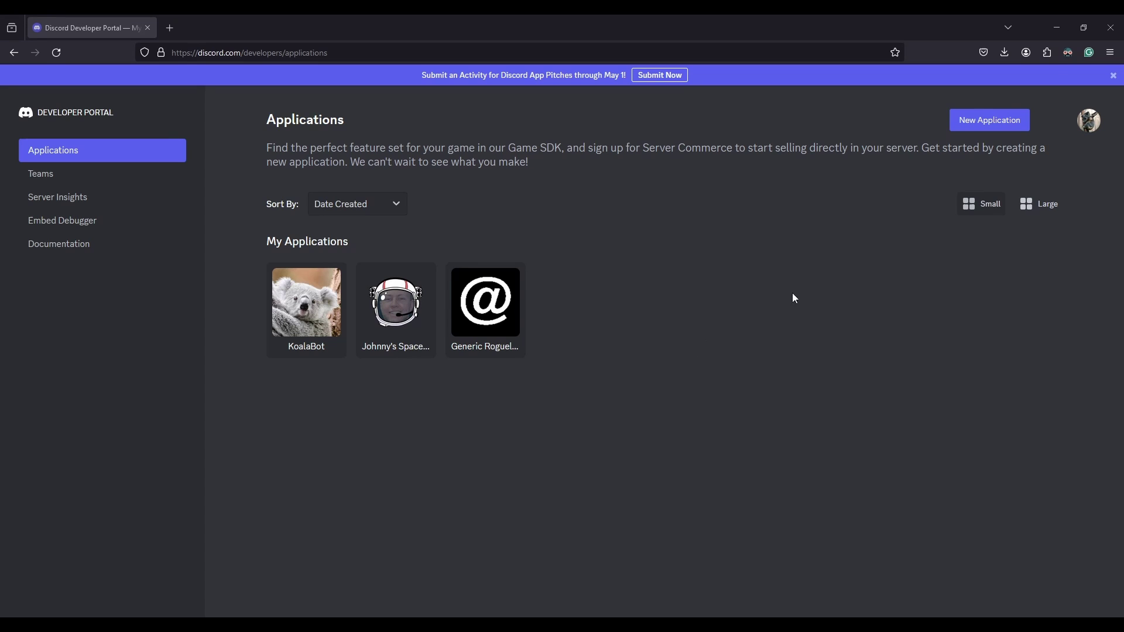
Create a new application named 'Integration Demo', accepting the developer terms.
left_click(977, 127)
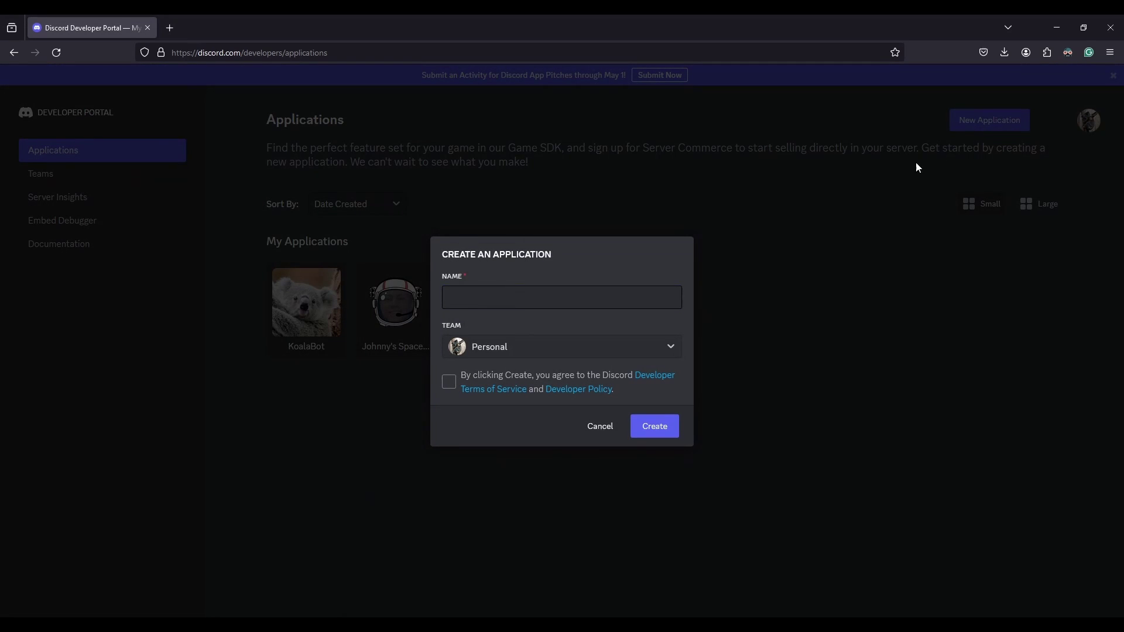
left_click(562, 305)
type("I")
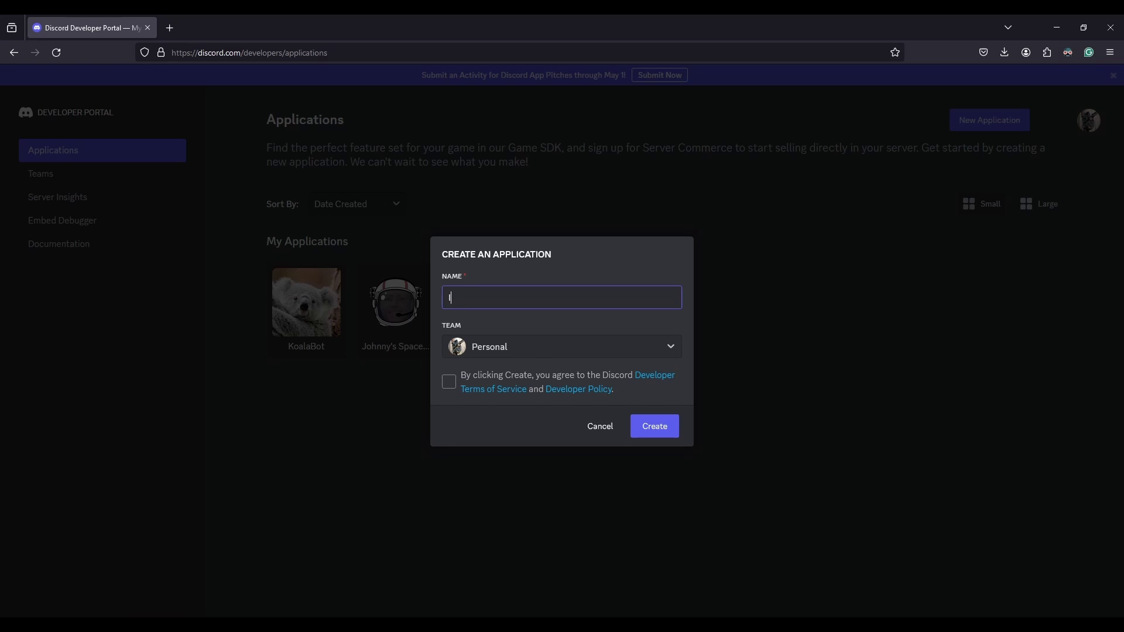
type("ntegration Demo")
left_click(449, 382)
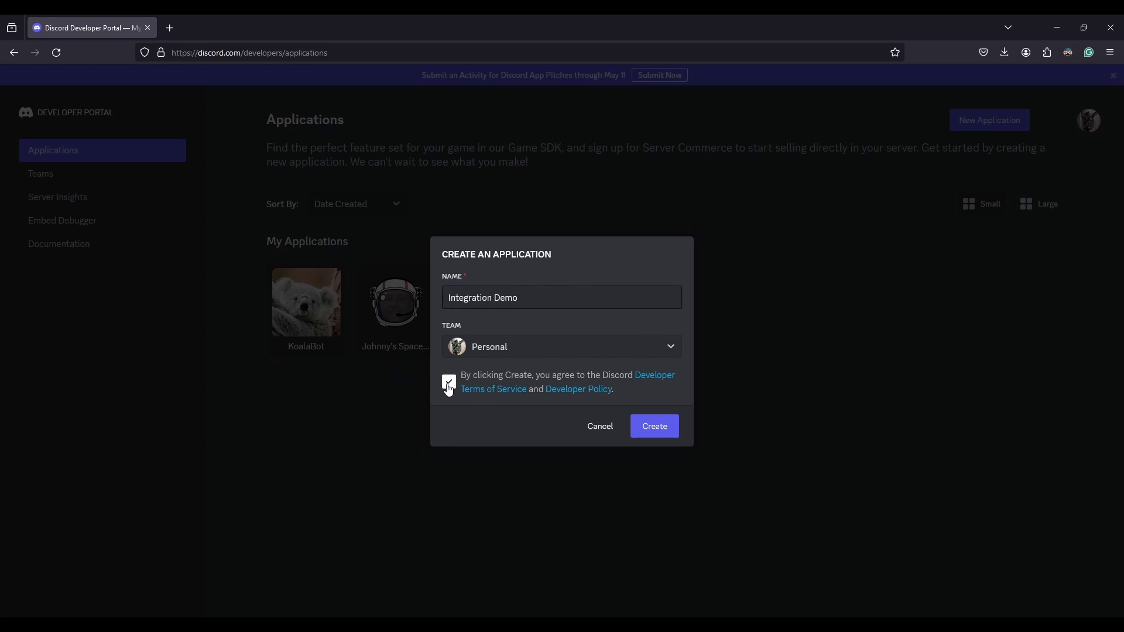
left_click(653, 426)
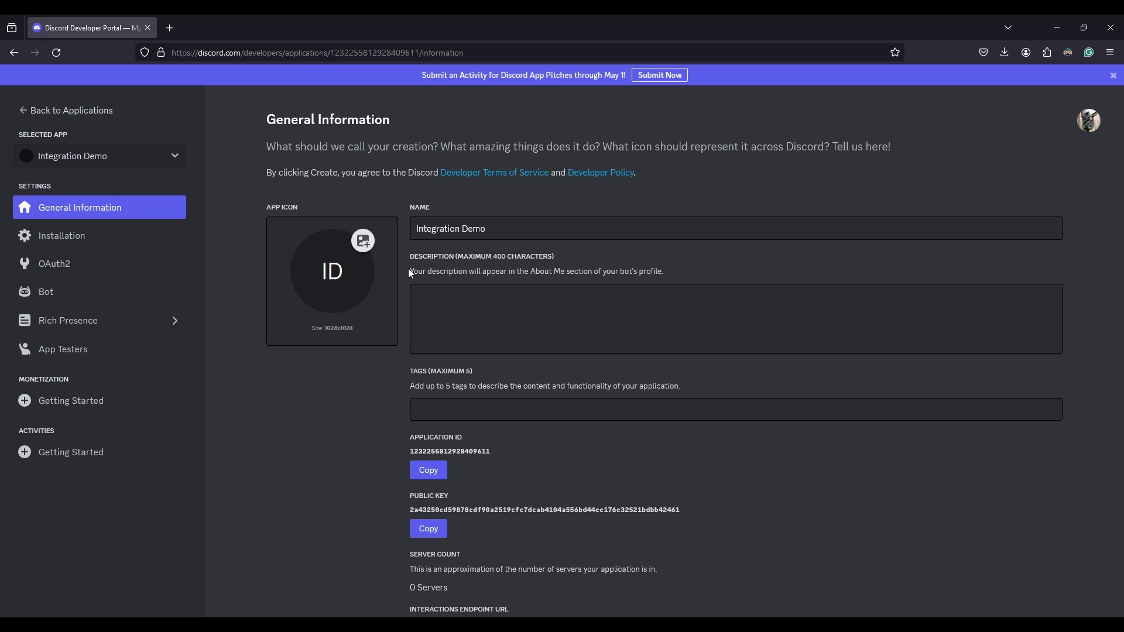
Upload the @ image as the app icon and save the change.
left_click(353, 251)
double_click(303, 177)
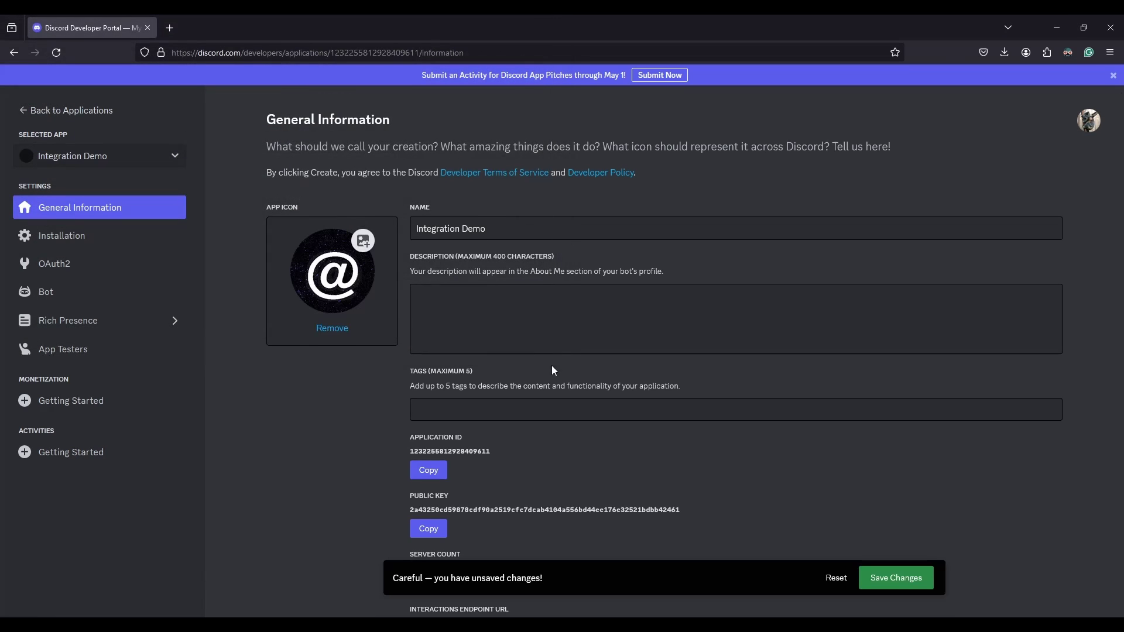
left_click(915, 579)
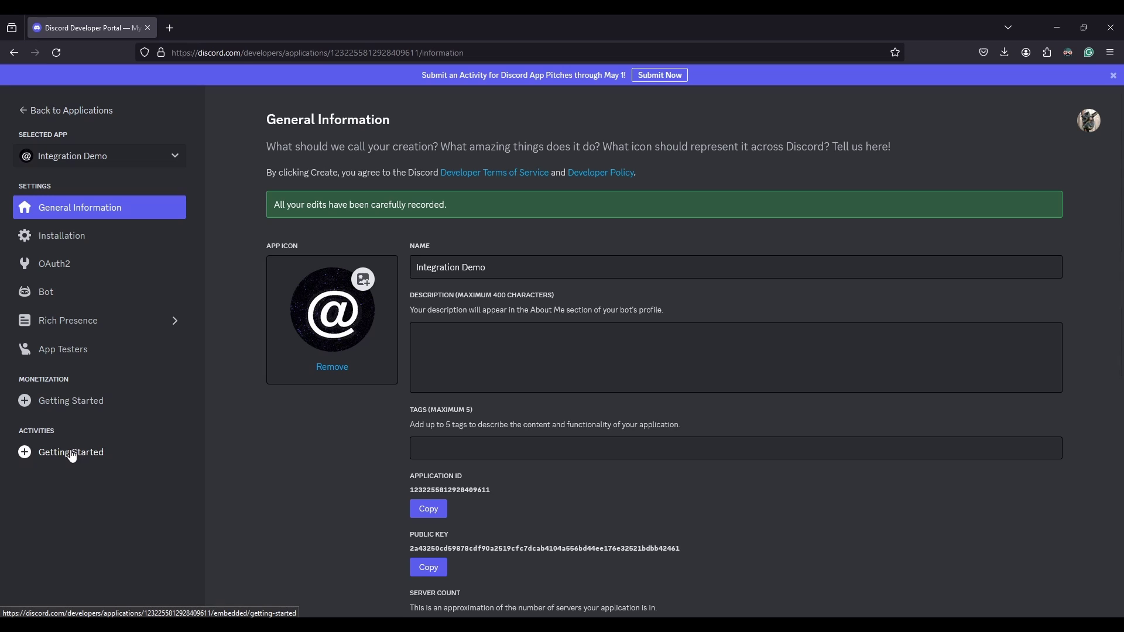
Set up activities with phone and tablet orientation locked to Landscape.
left_click(72, 456)
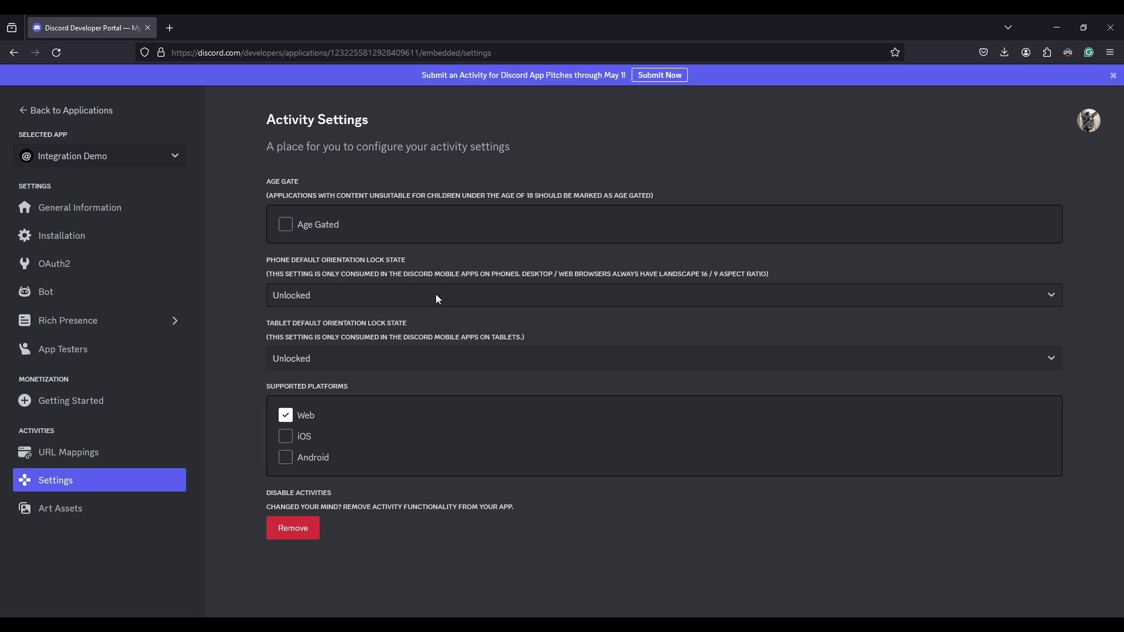
left_click(436, 294)
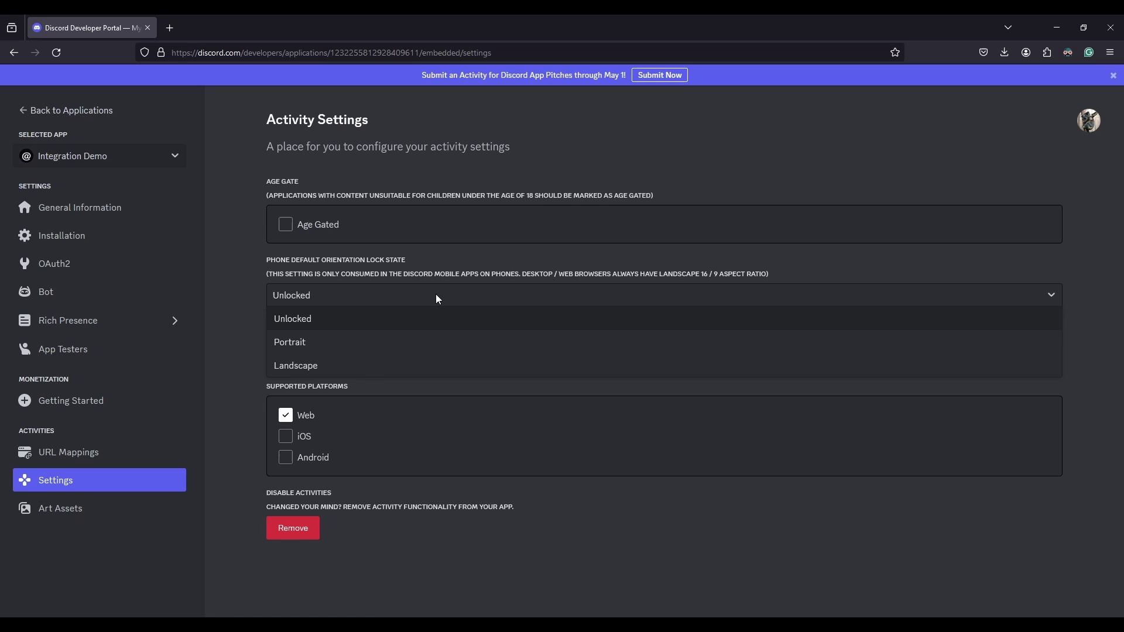
left_click(404, 366)
left_click(402, 359)
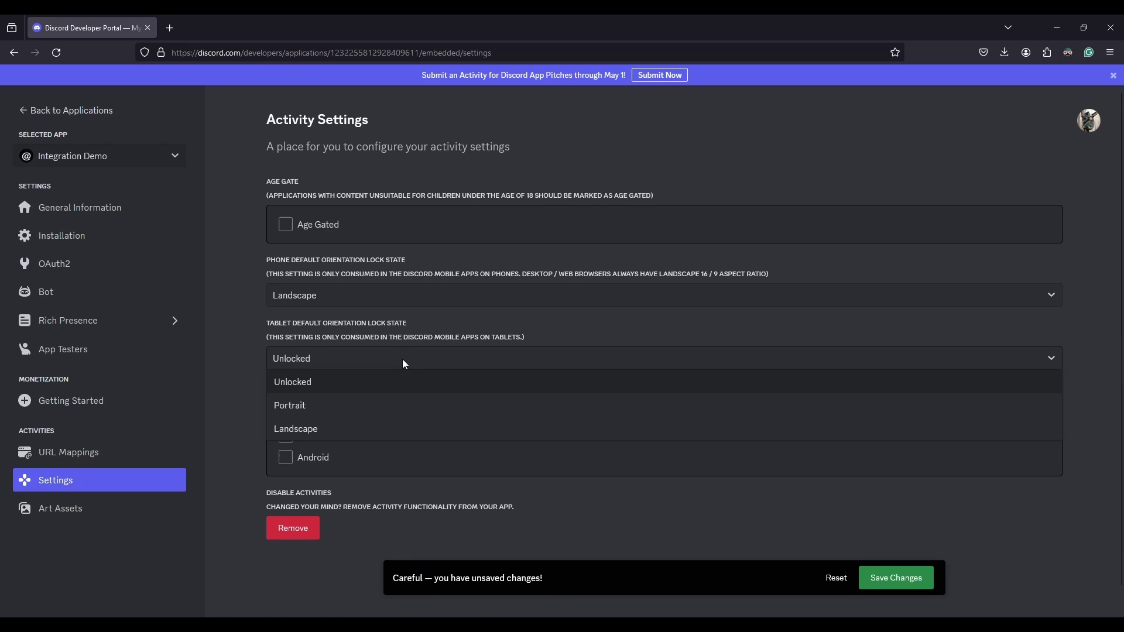
left_click(375, 430)
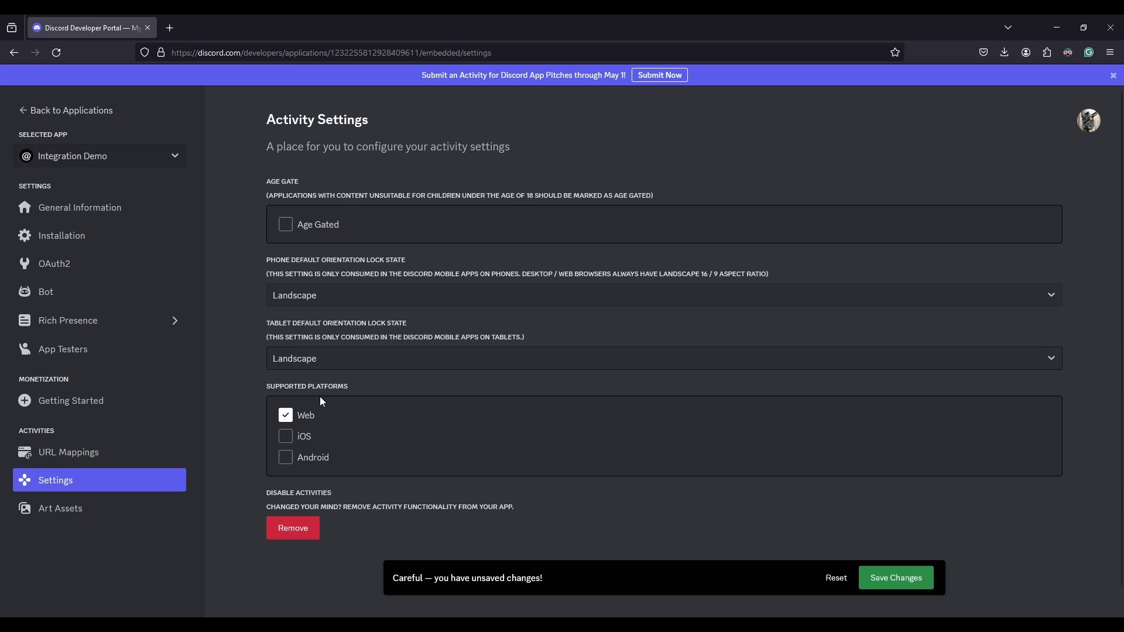
Upload notitle.png as the activity's background art.
left_click(79, 509)
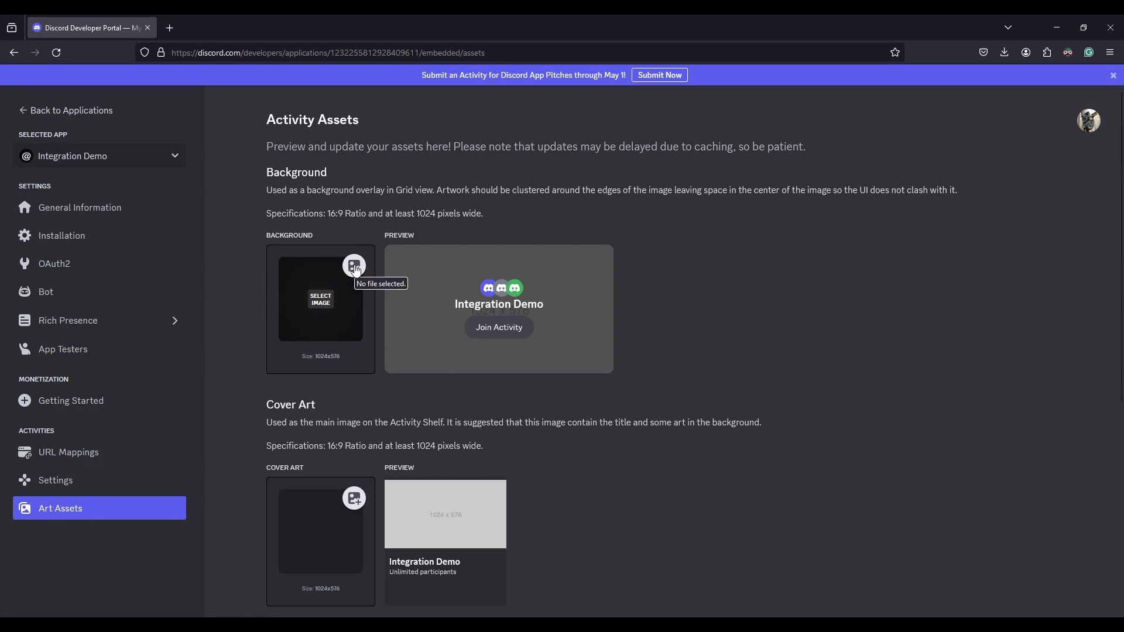
left_click(354, 266)
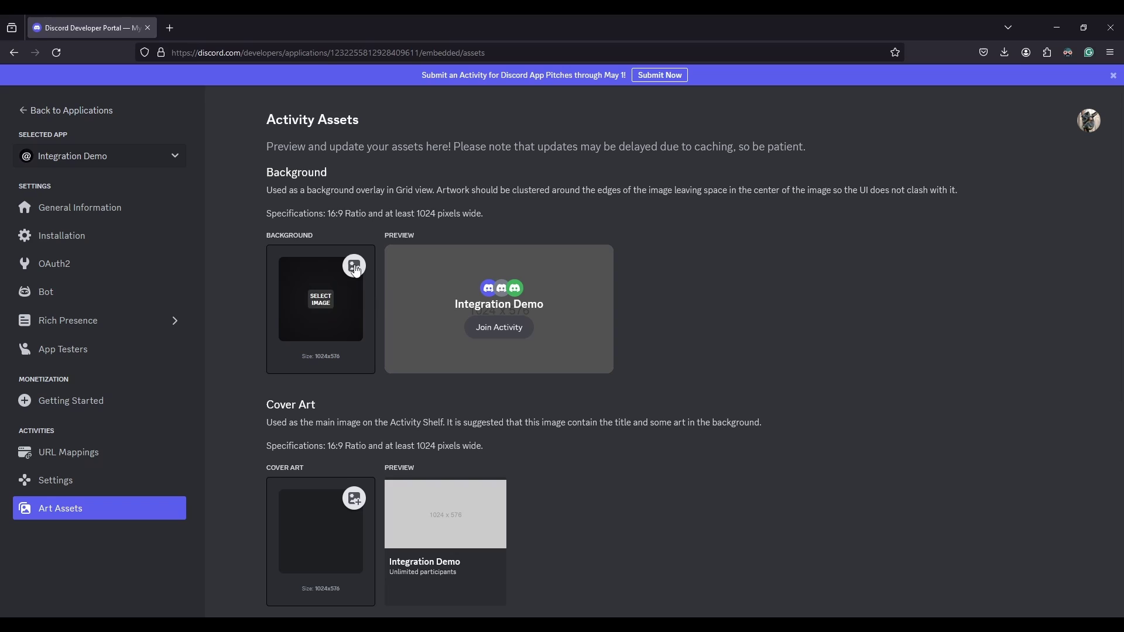
scroll(276, 248, "down", 10)
left_click(321, 171)
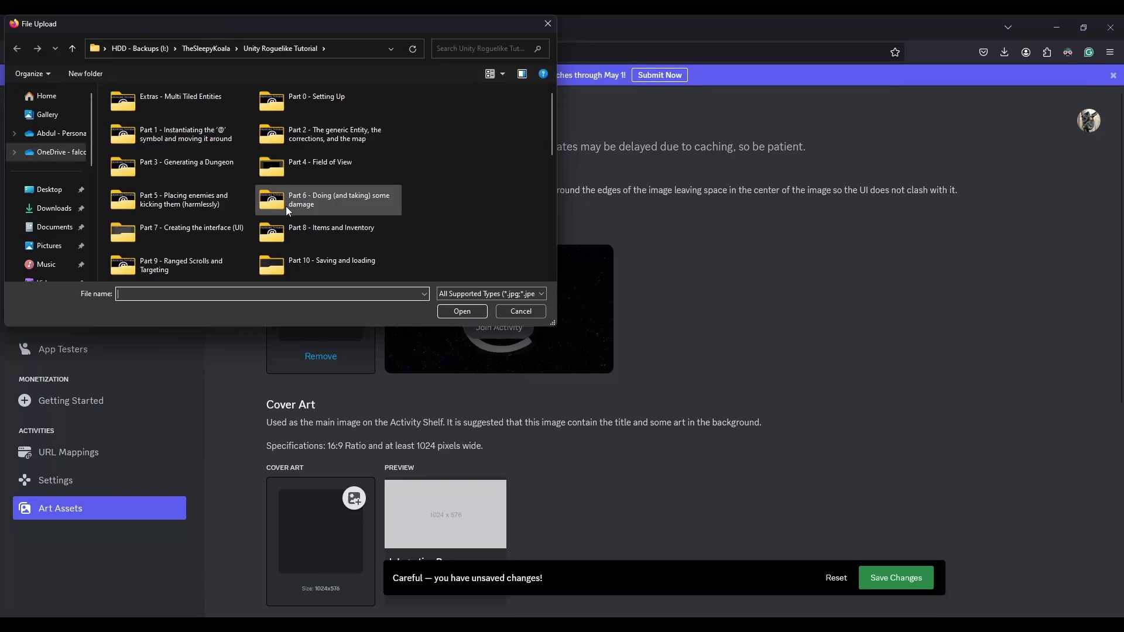
scroll(286, 206, "down", 10)
left_click(322, 174)
double_click(321, 174)
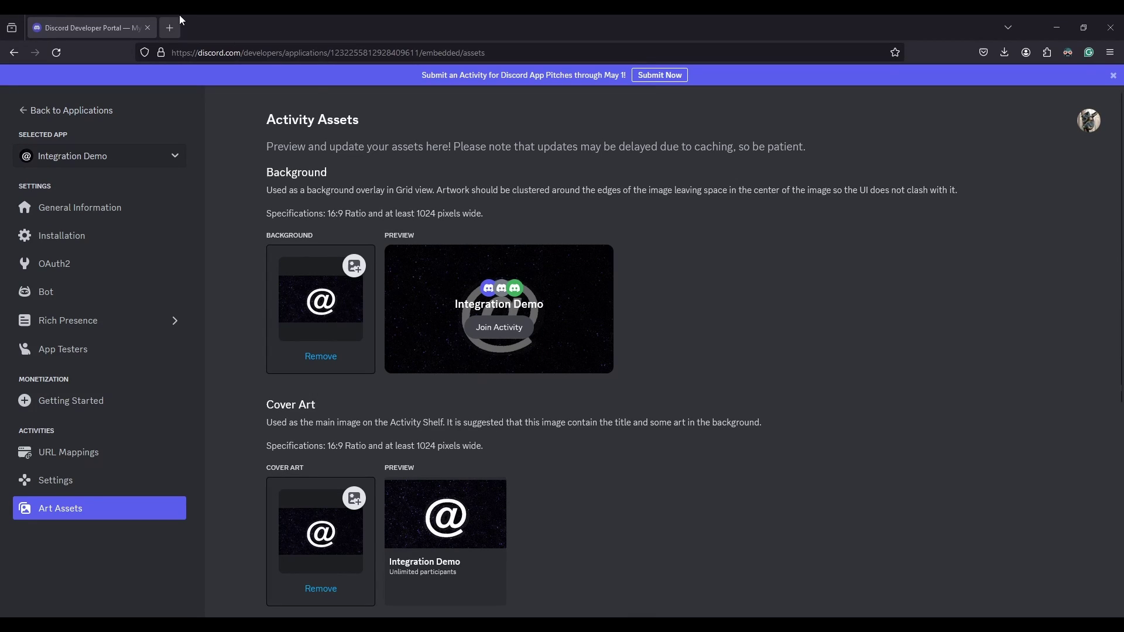
left_click(169, 27)
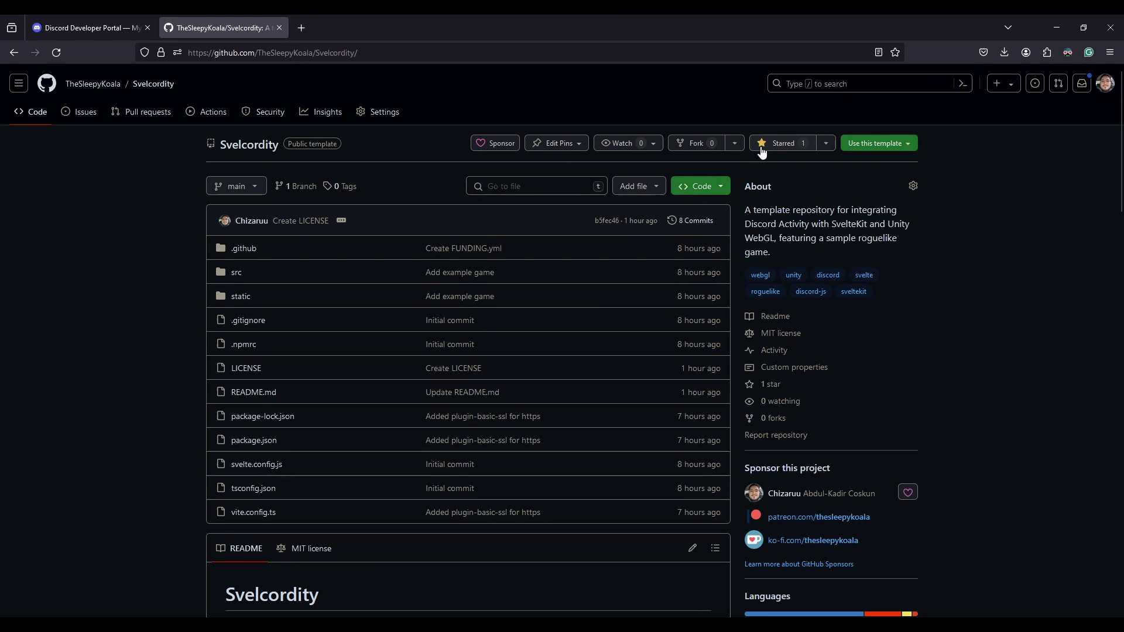
Generate a private repository named IntegrationDemo from the Svelcordity template.
left_click(867, 148)
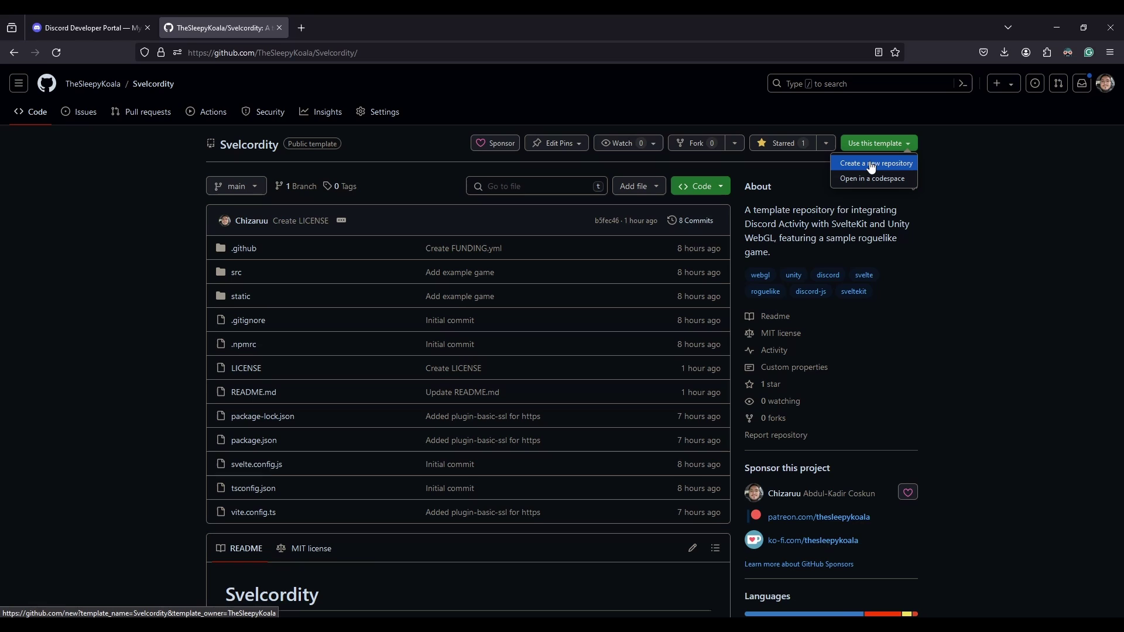
left_click(872, 165)
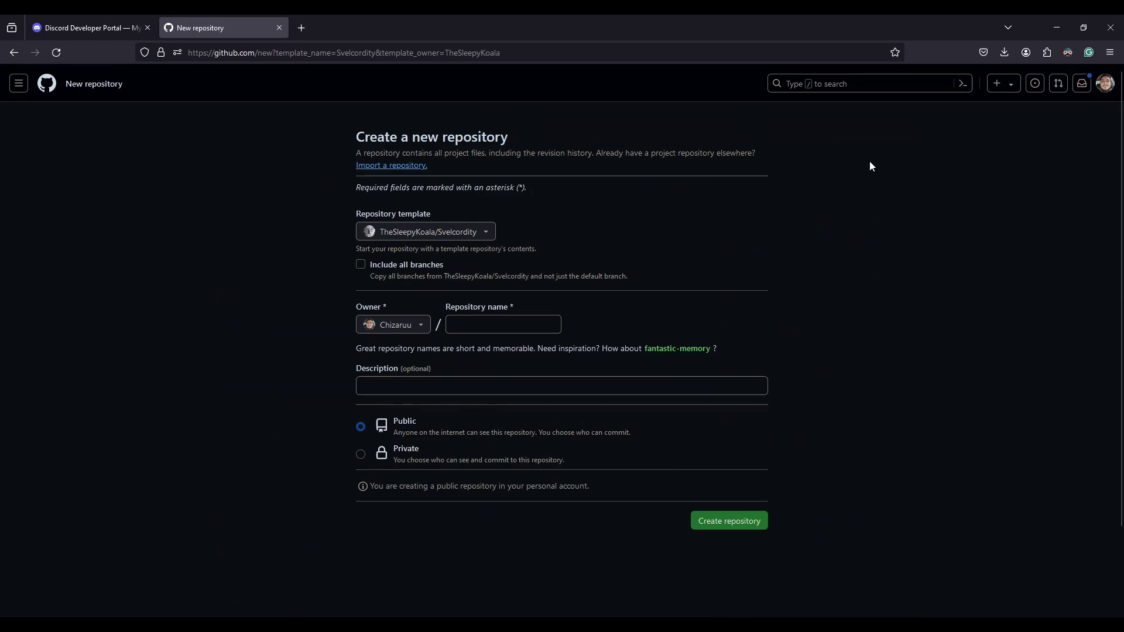
left_click(487, 321)
type("Integrati")
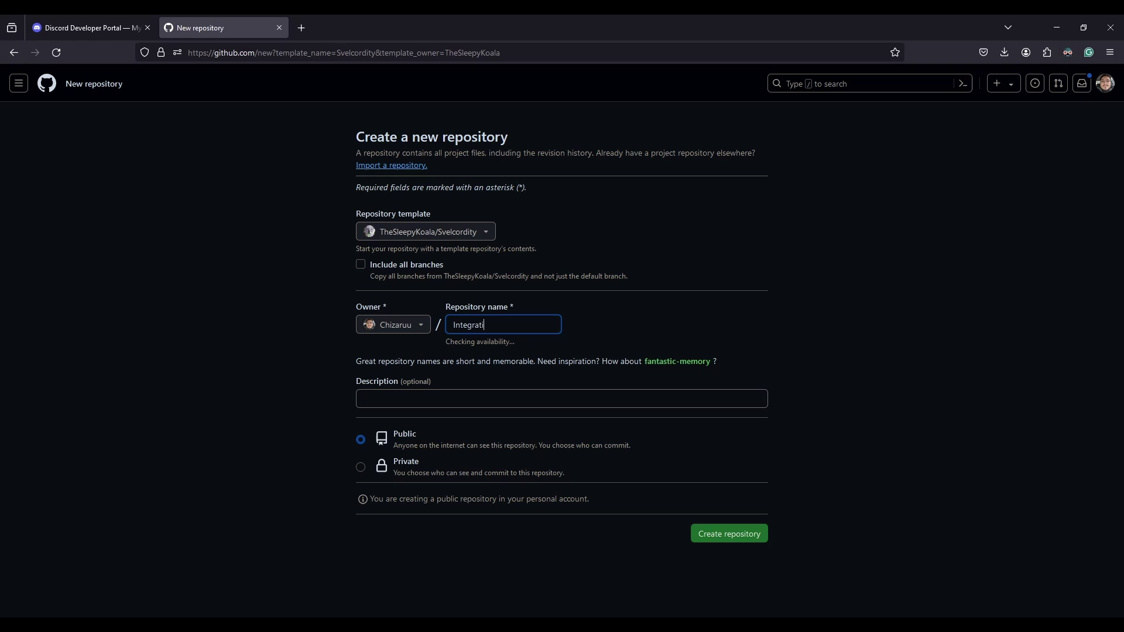
type("onDemo")
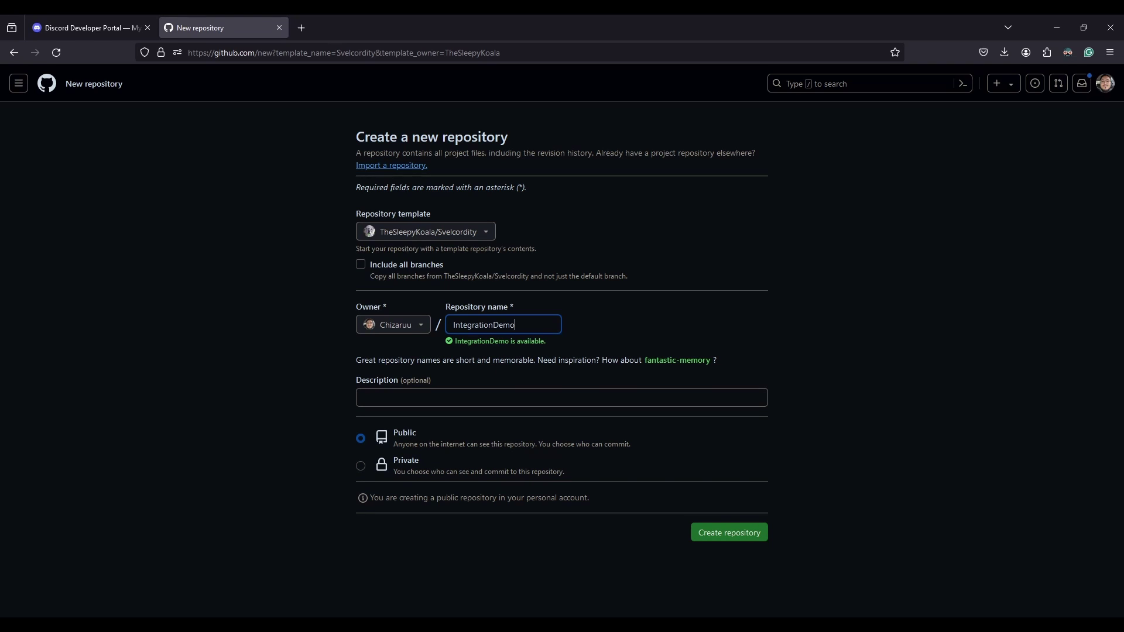
left_click(360, 466)
left_click(732, 533)
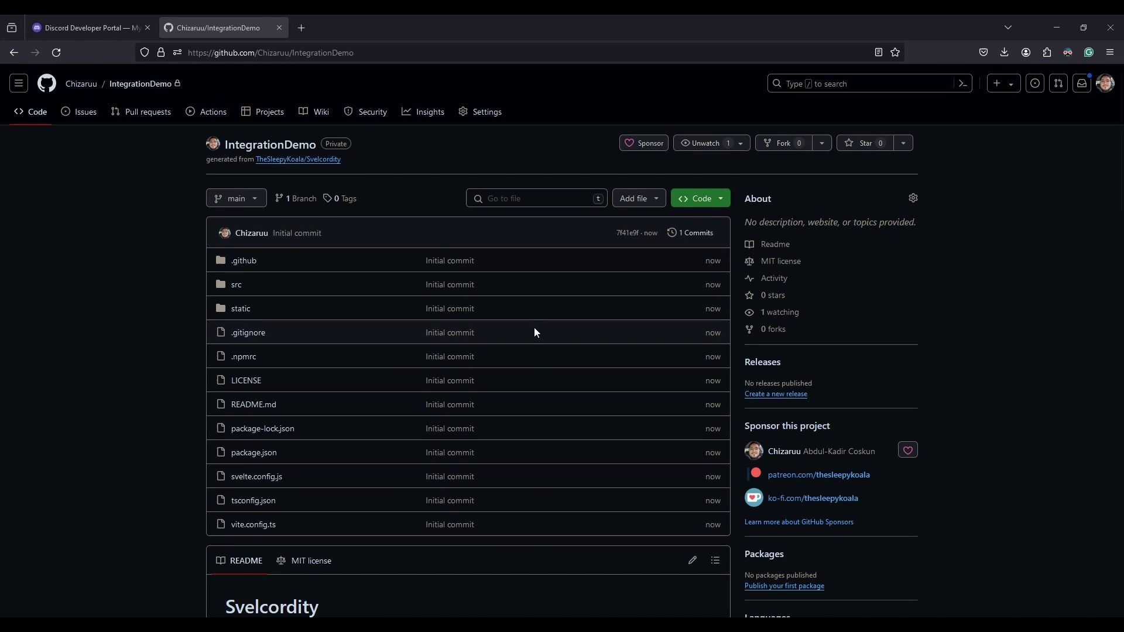
Scroll to the README's Getting Started steps, then switch to GitHub Desktop.
scroll(536, 333, "down", 10)
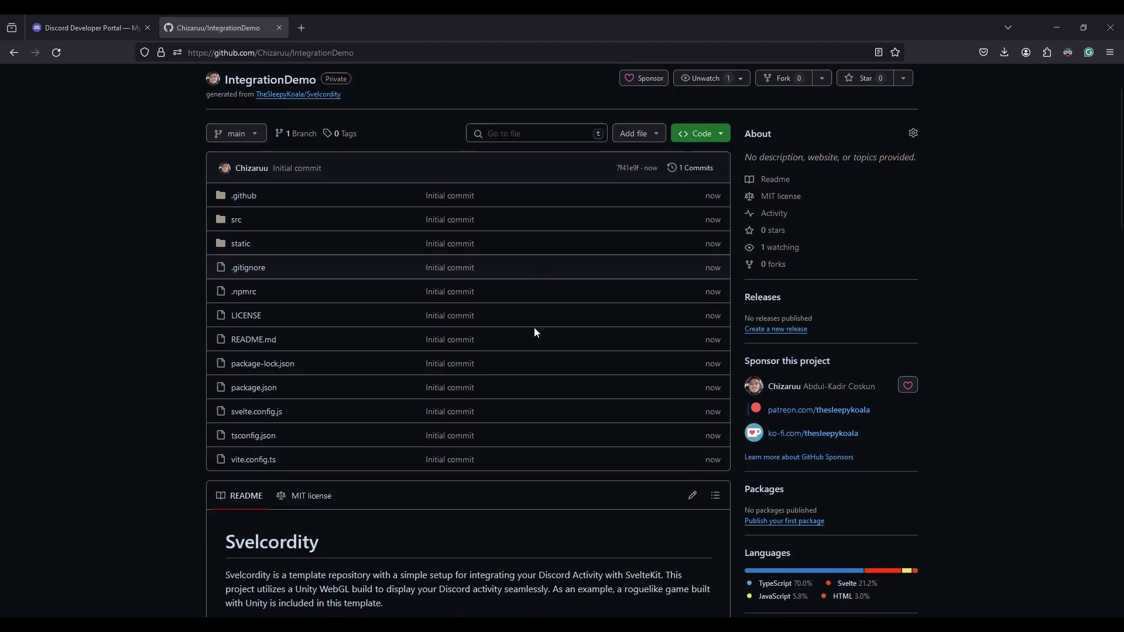
scroll(535, 330, "down", 3)
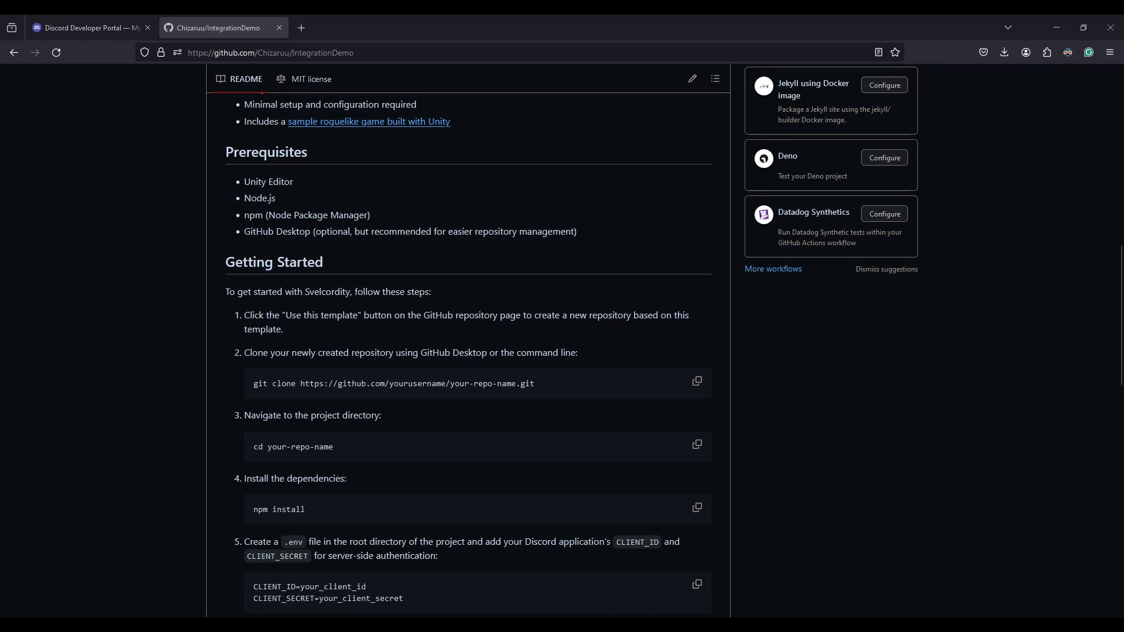
key("alt+Tab")
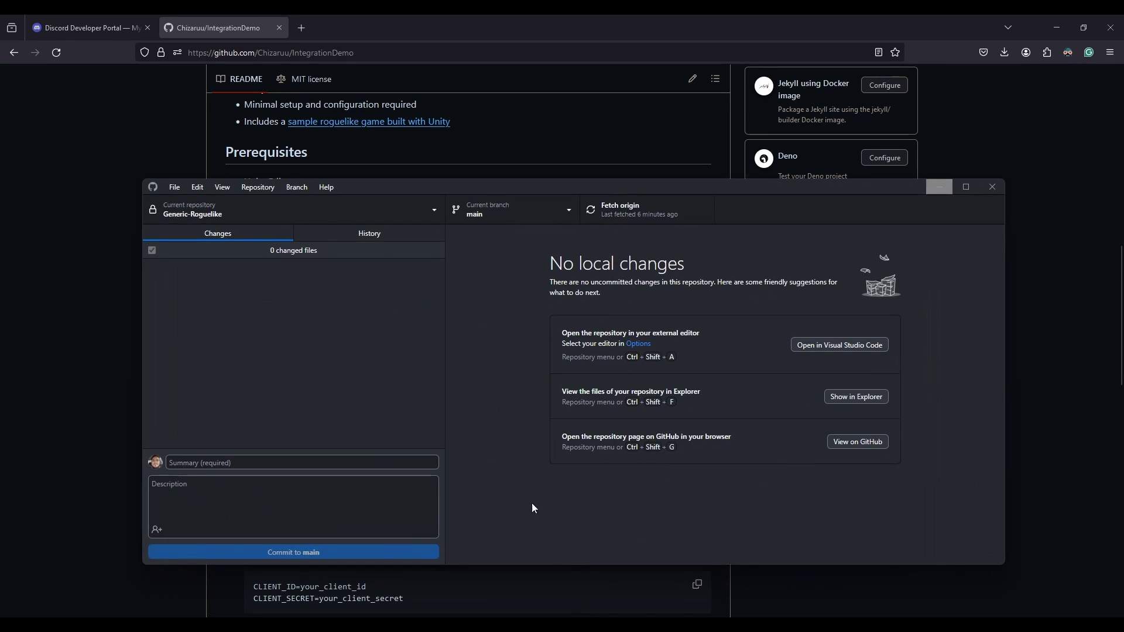
Clone IntegrationDemo from GitHub, filtering by 'Inte', and open it in the code editor.
left_click(419, 217)
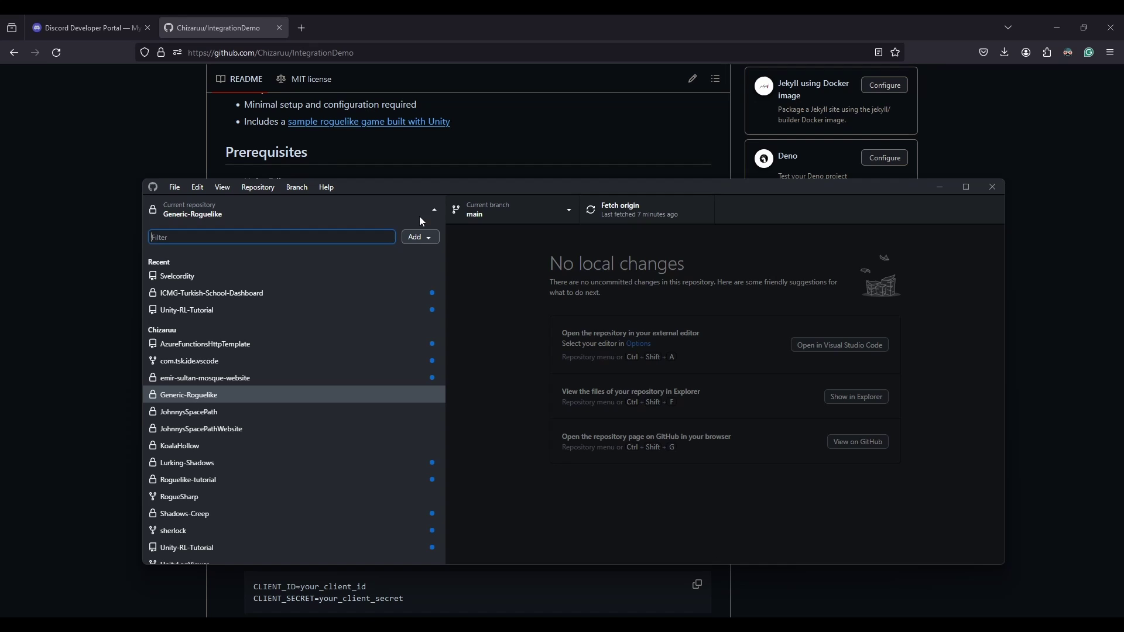
left_click(436, 238)
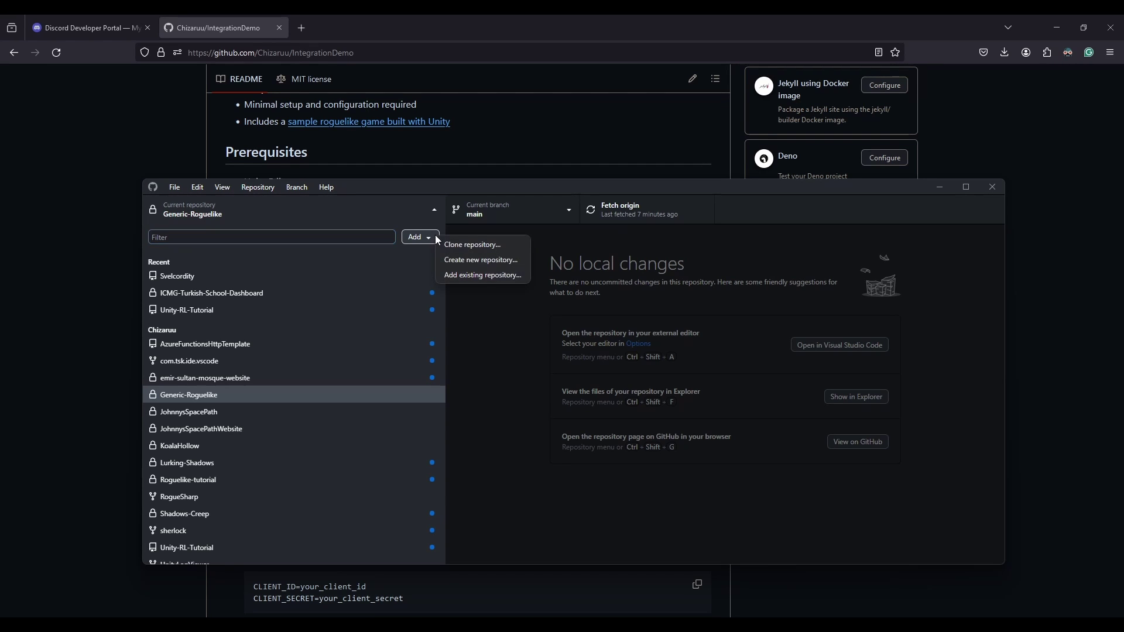
left_click(463, 245)
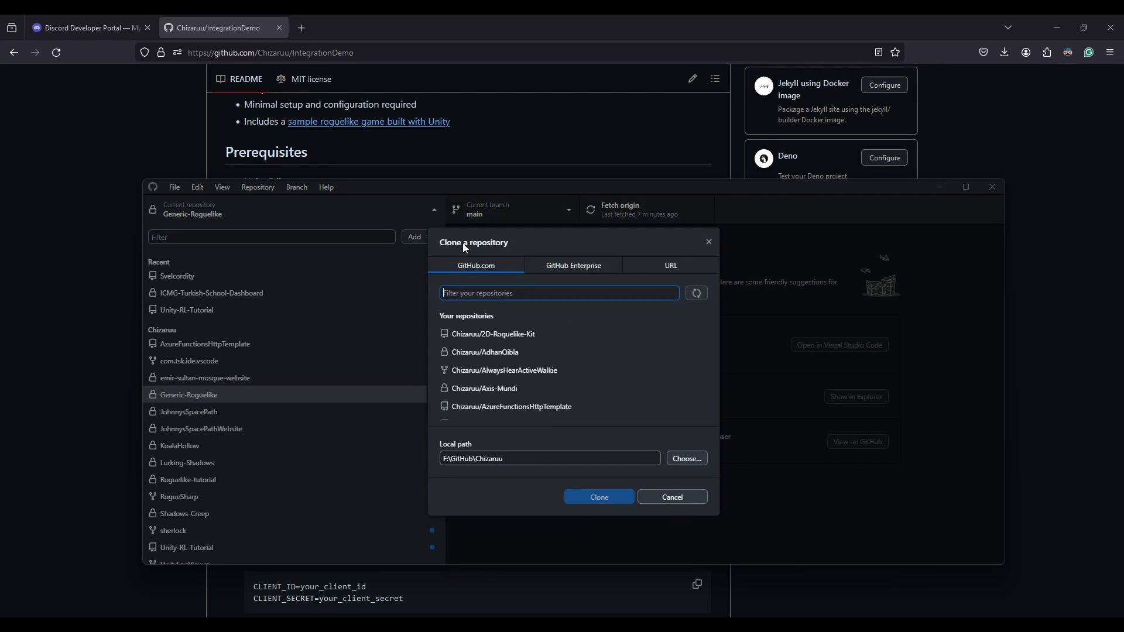
type("Inte")
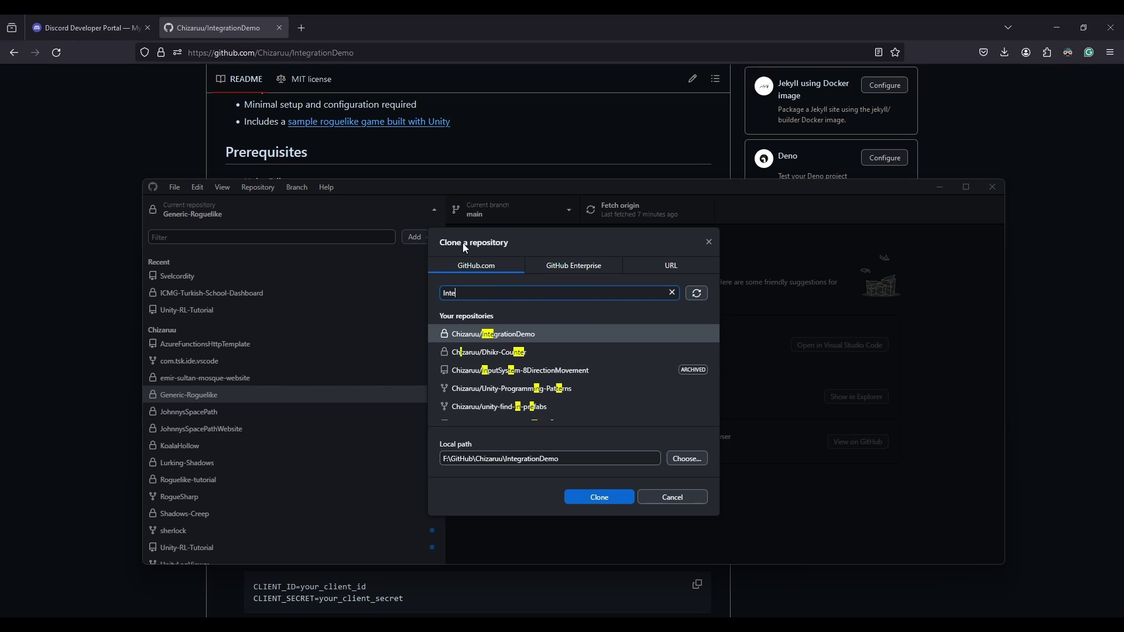
key("Return")
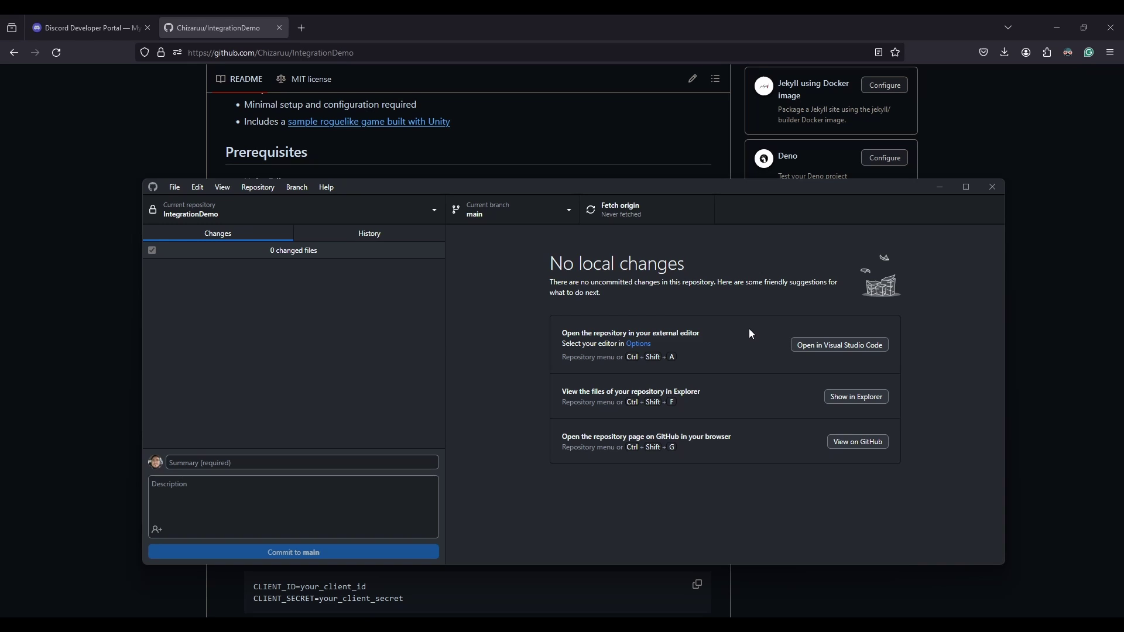
left_click(835, 345)
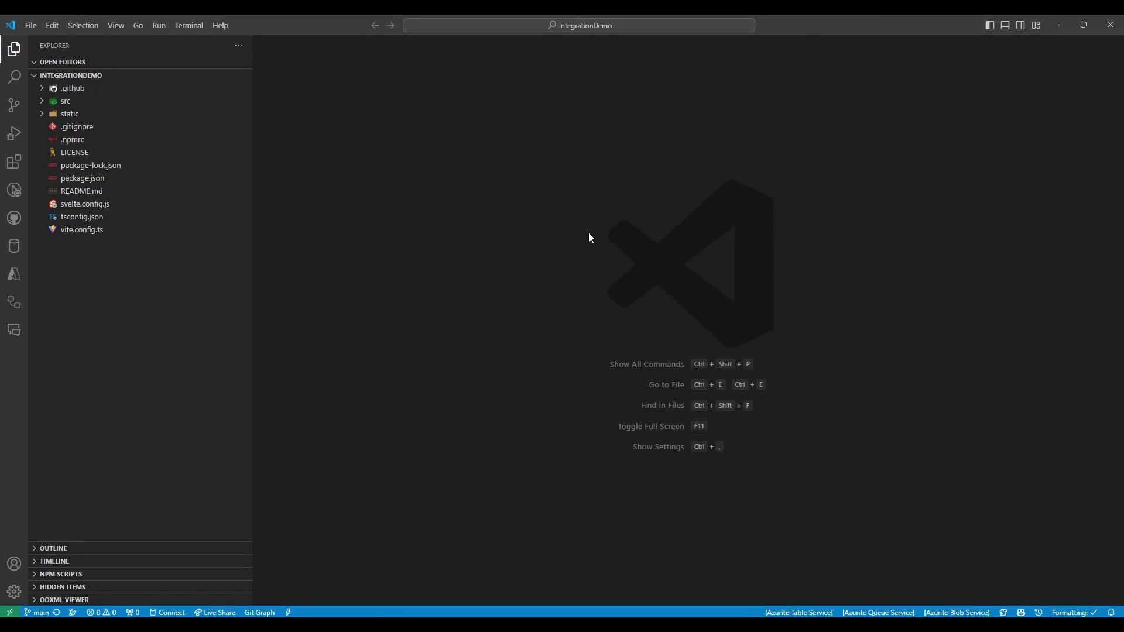
Run npm i in the integrated terminal to install the project dependencies.
left_click(1006, 26)
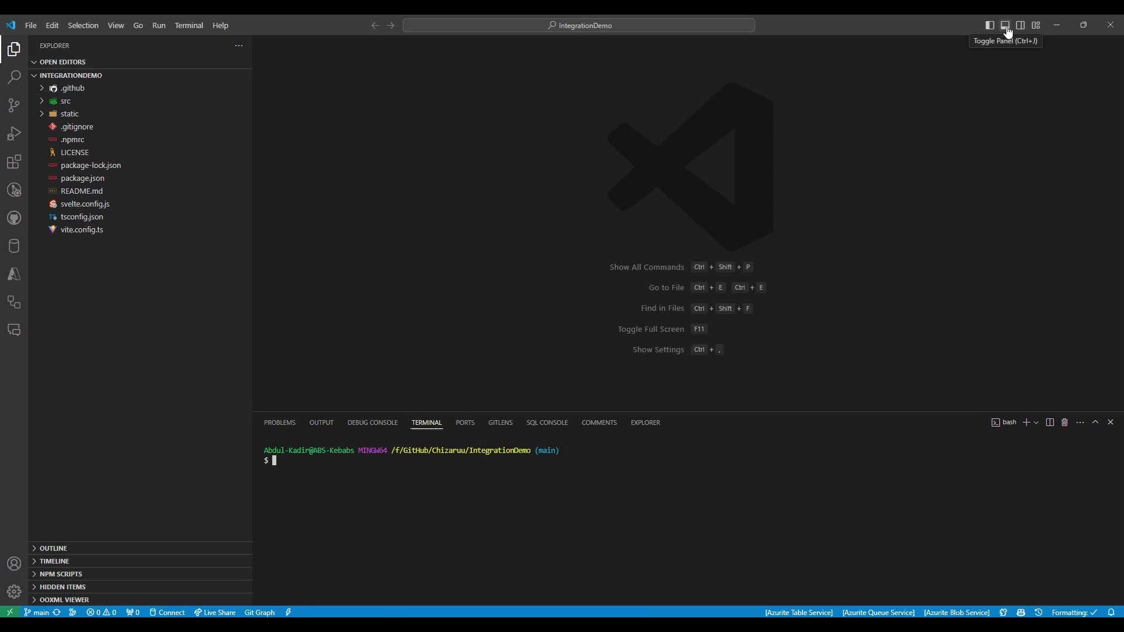
type("npm i")
key("Return")
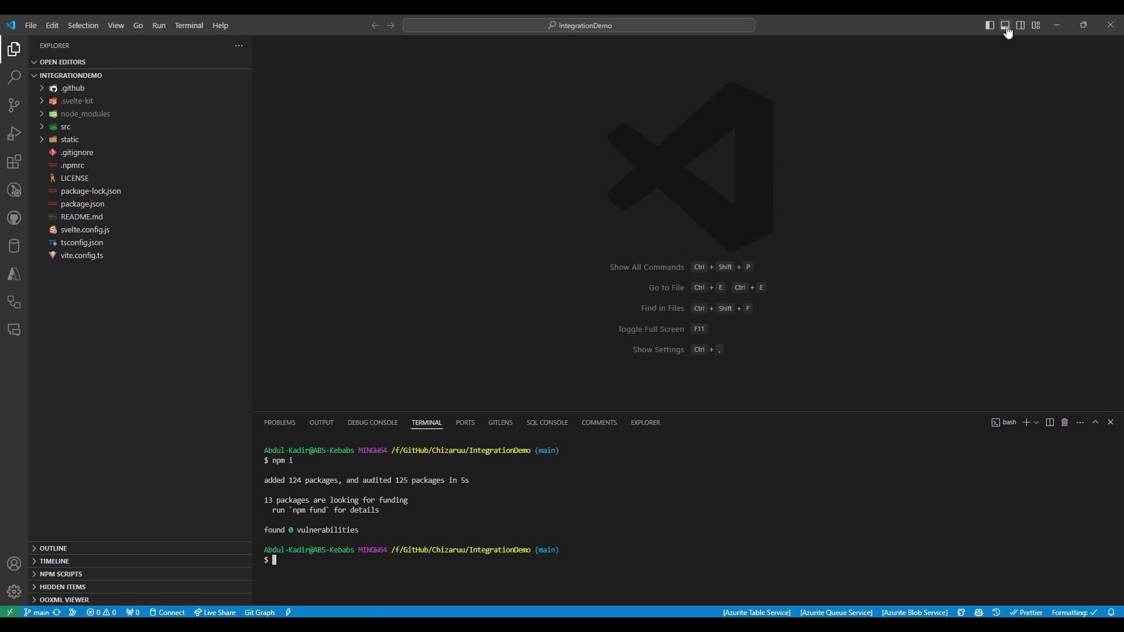
Open src/lib/config.ts from the file tree.
left_click(44, 128)
left_click(47, 141)
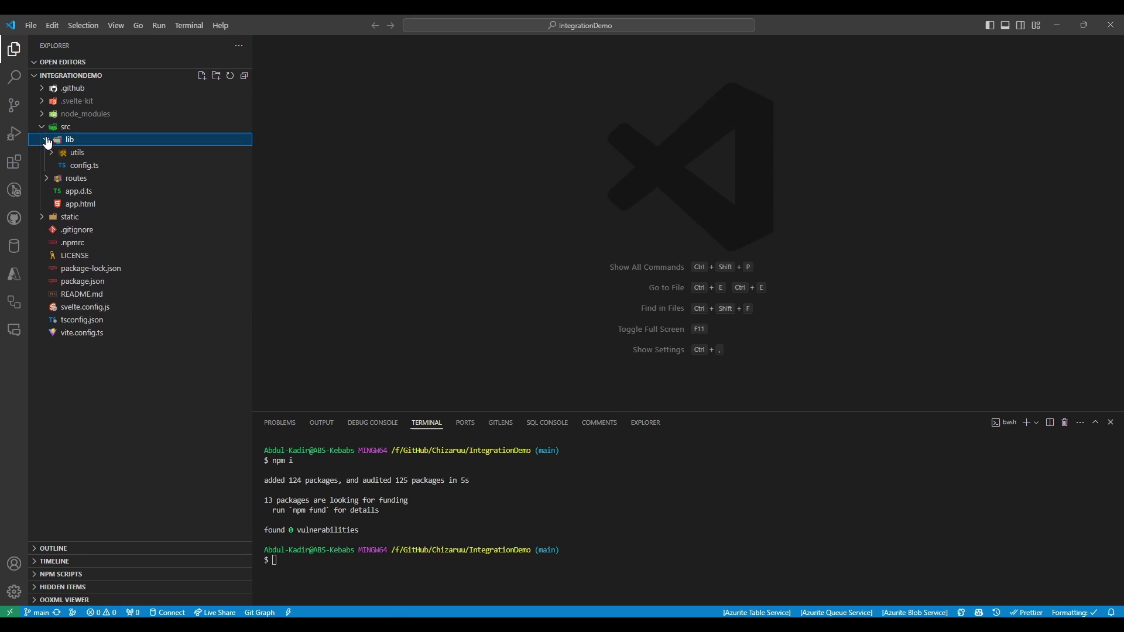
left_click(104, 168)
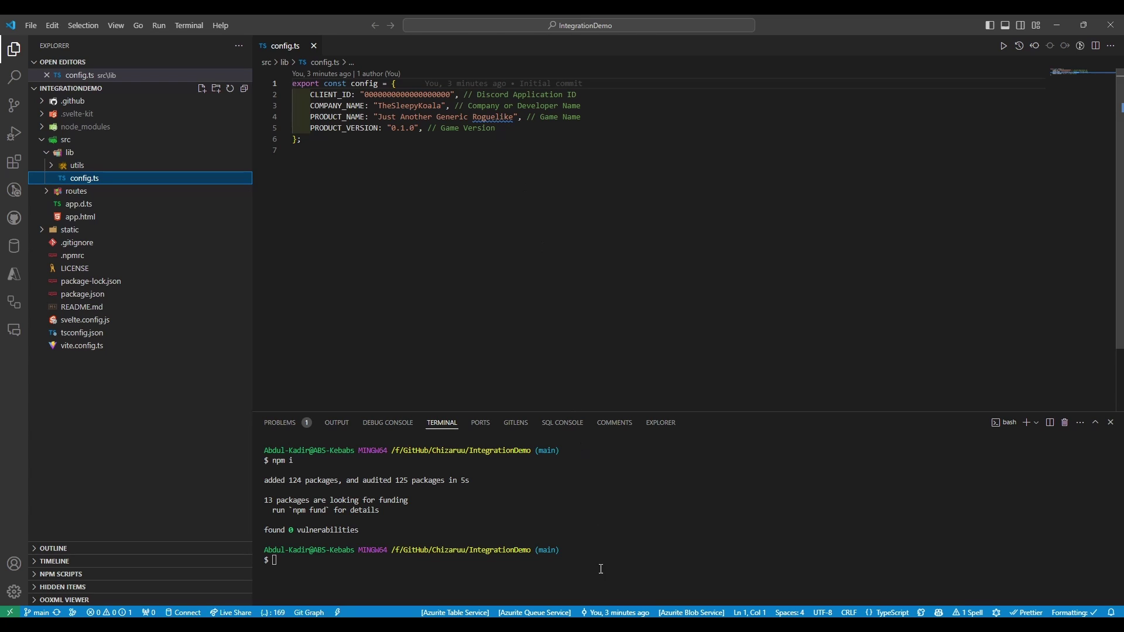
Copy the Integration Demo app's Client ID from its OAuth2 page.
key("alt+Tab")
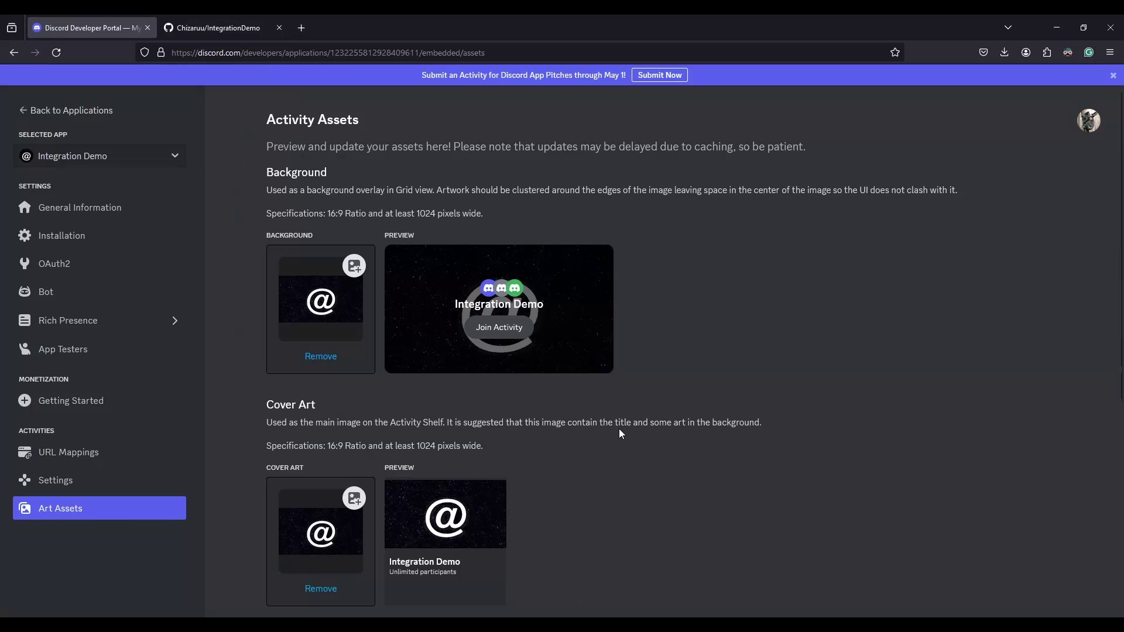
left_click(54, 264)
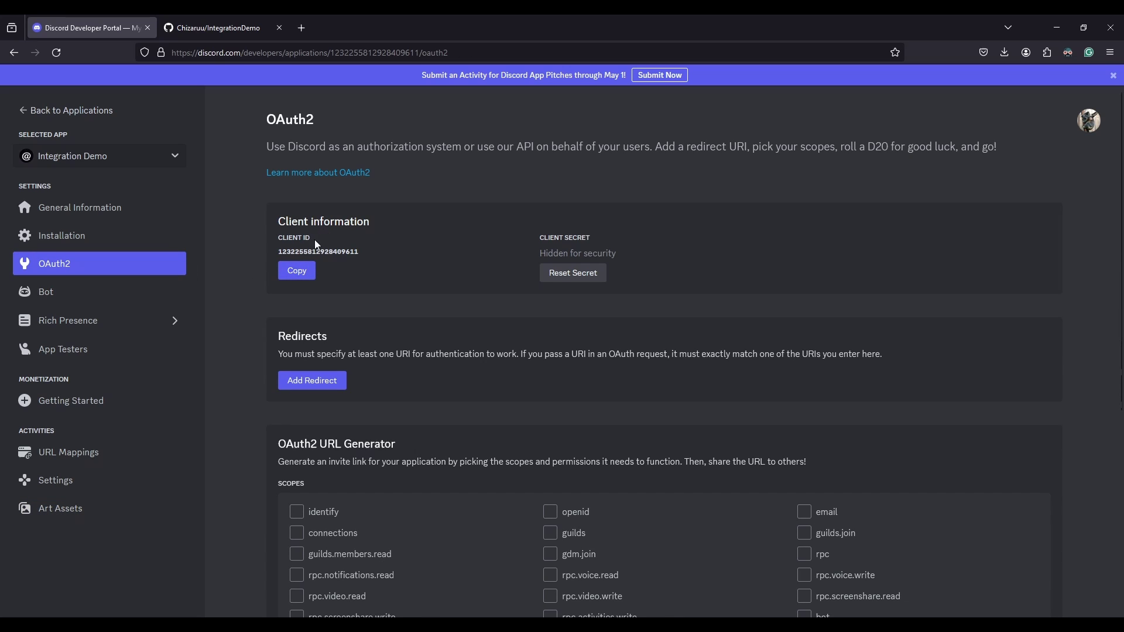
left_click(302, 272)
Paste the Discord client ID over the placeholder zeros in config.ts.
key("alt+Tab")
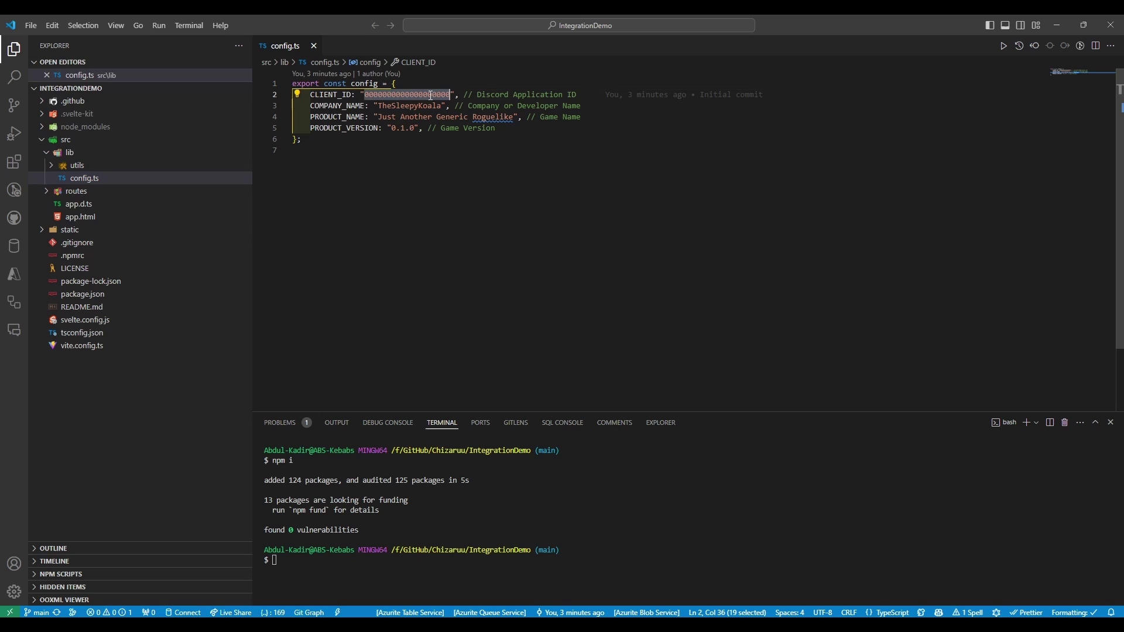
key("ctrl+v")
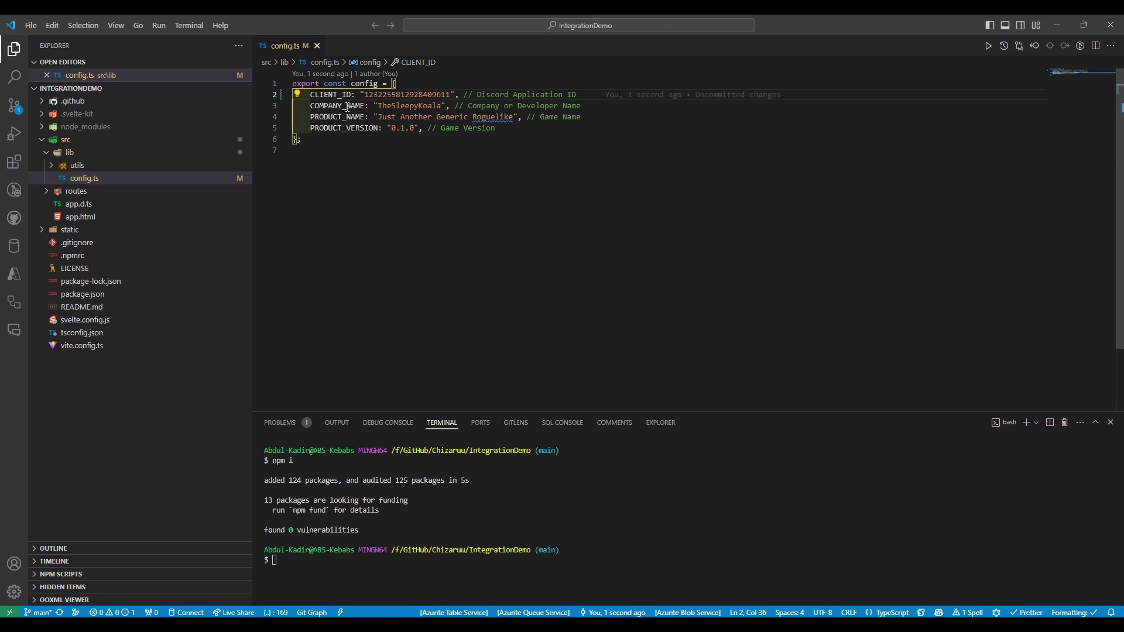
left_click_drag(378, 107, 513, 116)
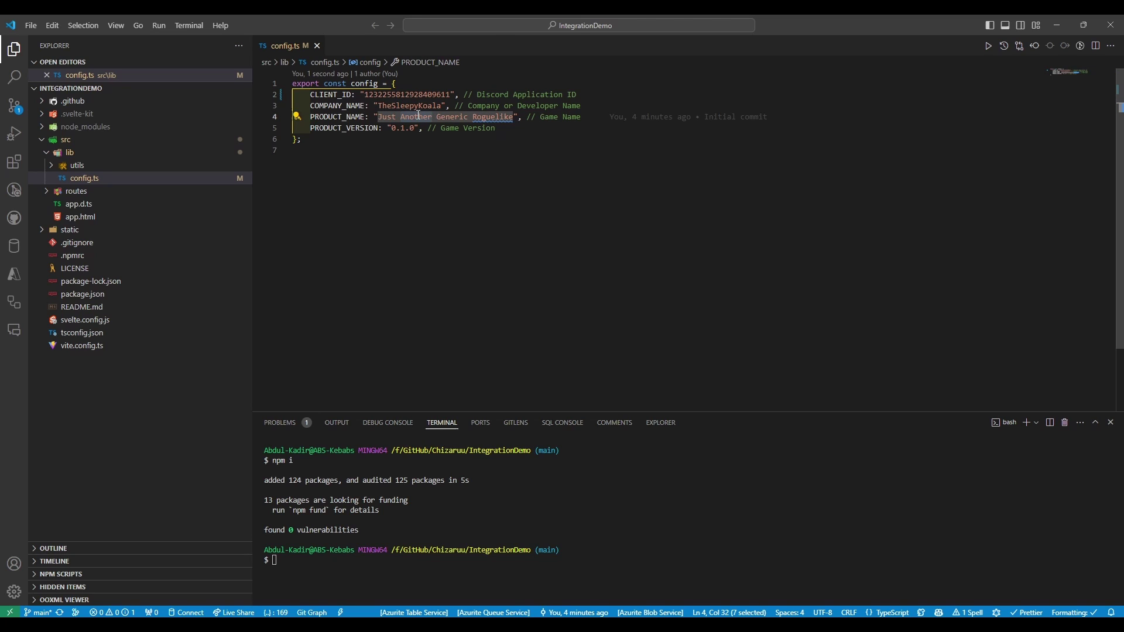
left_click(419, 106)
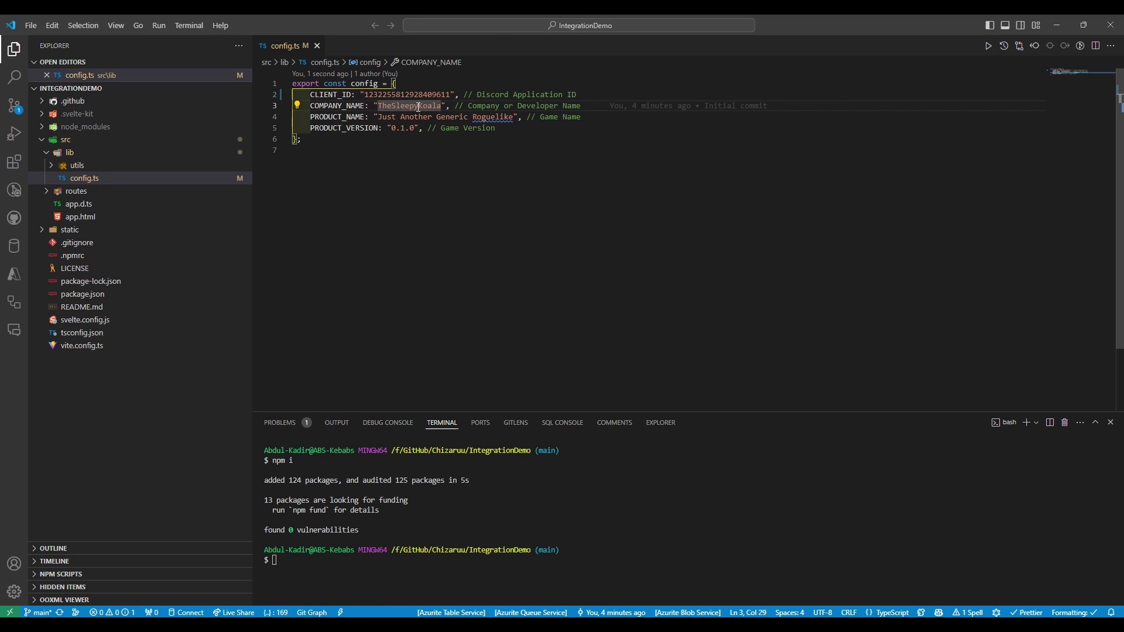
Create a new .env file at the project root.
left_click(465, 159)
key("ctrl+shift+e")
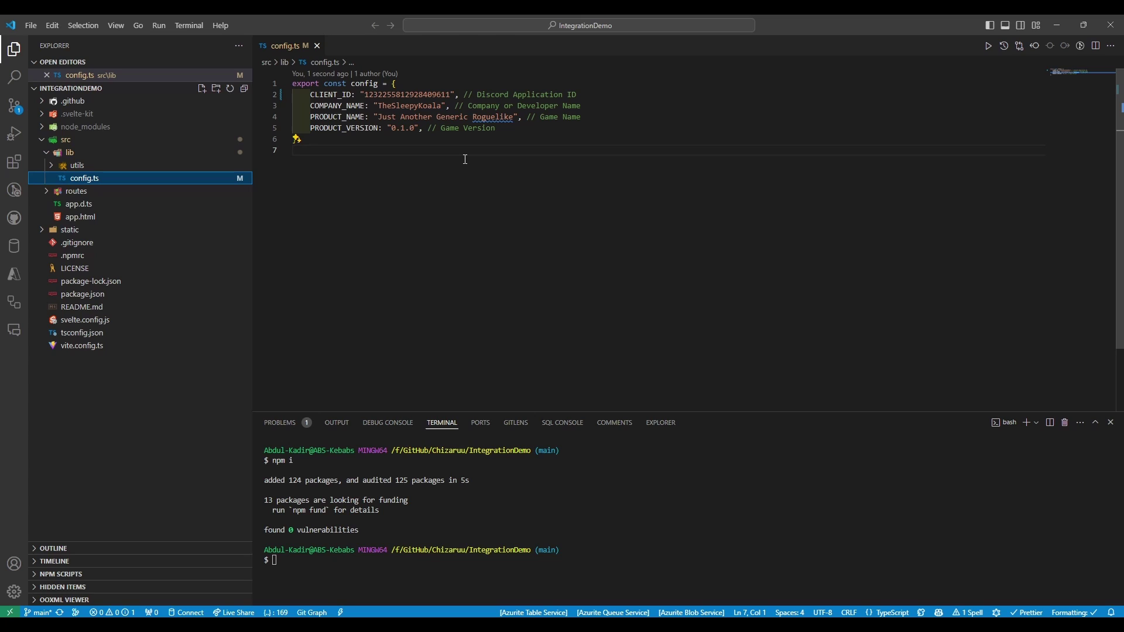
left_click(170, 432)
left_click(201, 87)
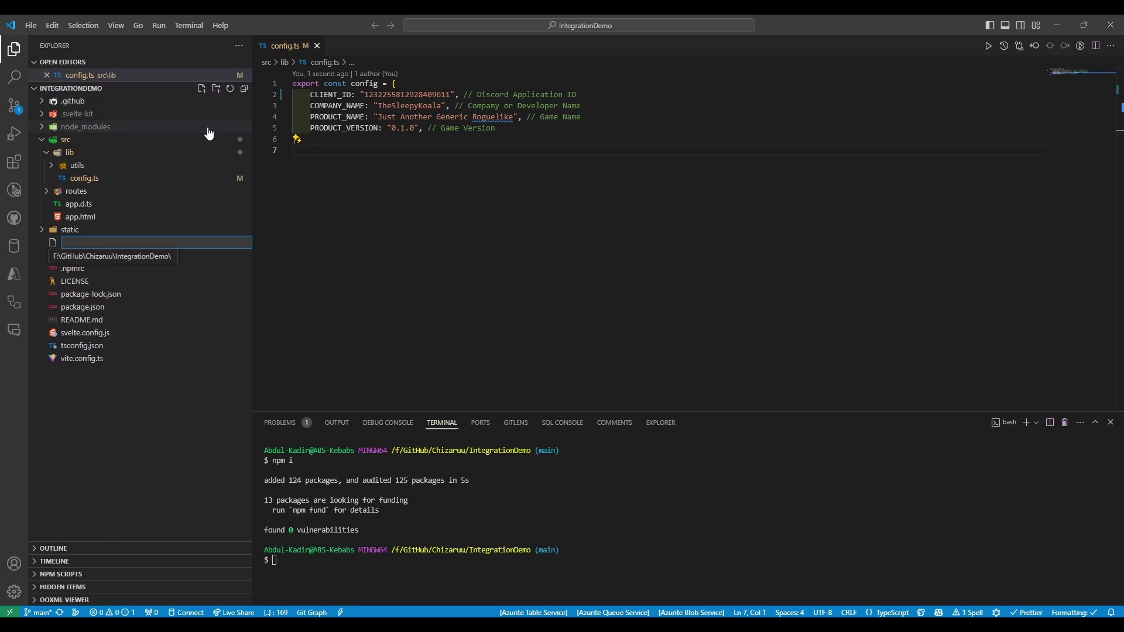
type(".e")
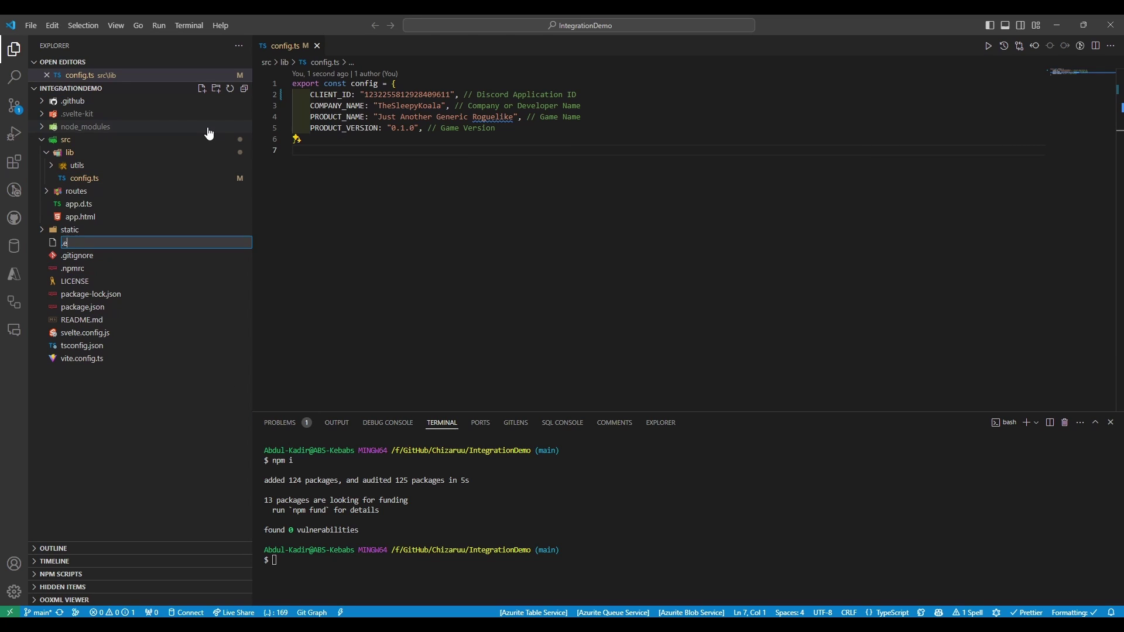
type("nv")
key("Return")
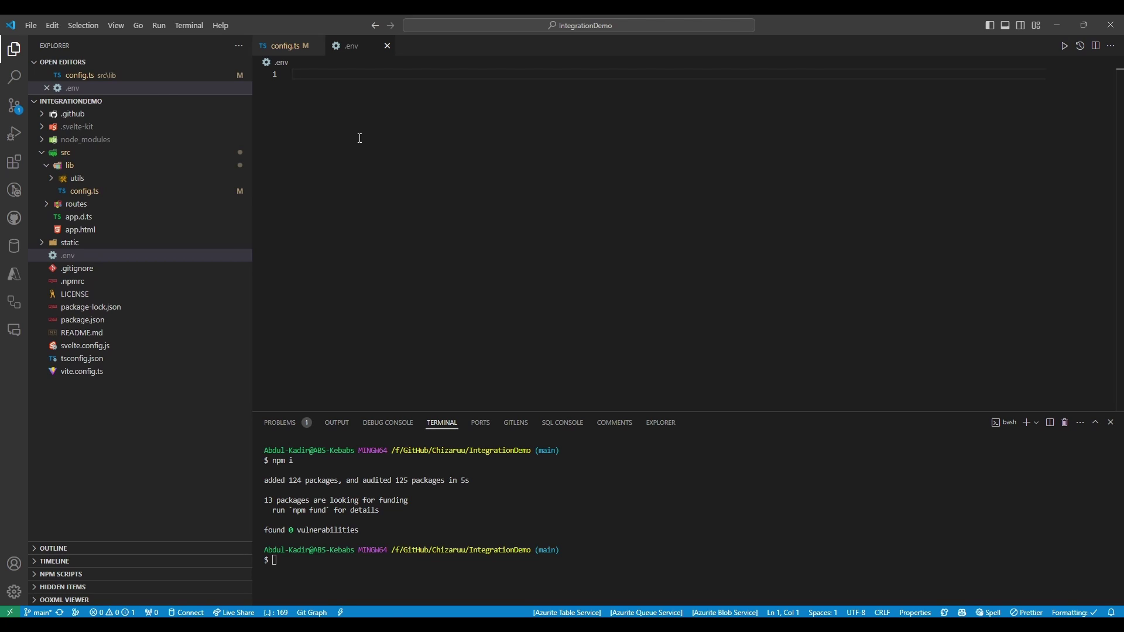
Copy the CLIENT_ID line into .env and paste the Discord client secret as CLIENT_SECRET.
key("ctrl+Tab")
left_click_drag(311, 94, 582, 95)
key("ctrl+c")
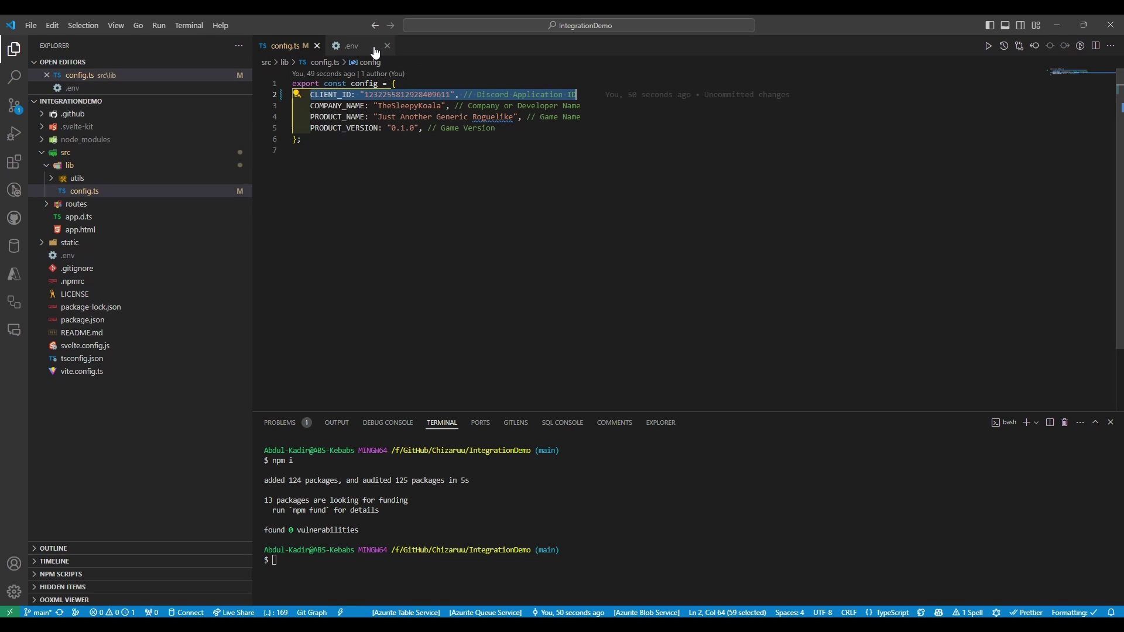
left_click(360, 45)
key("ctrl+v")
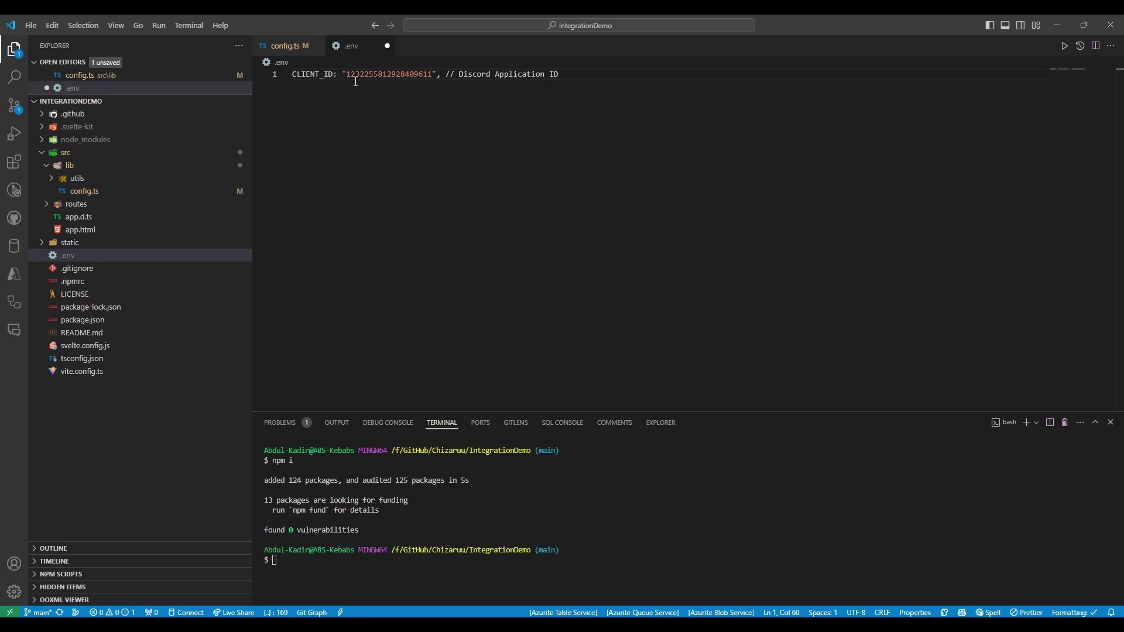
left_click(338, 74)
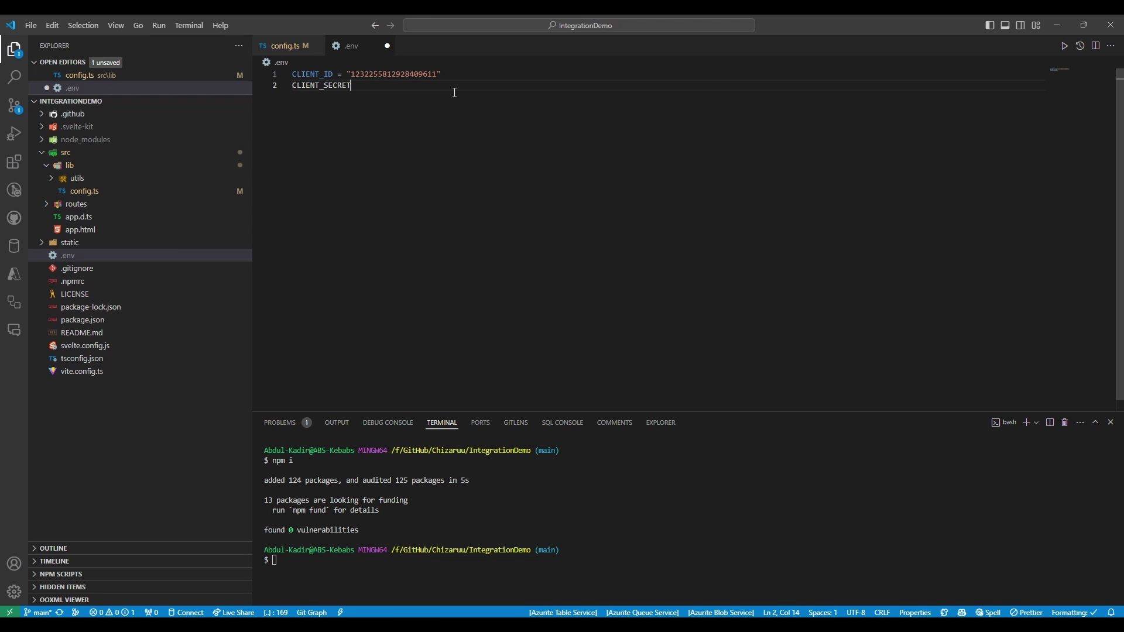
key("alt+Tab")
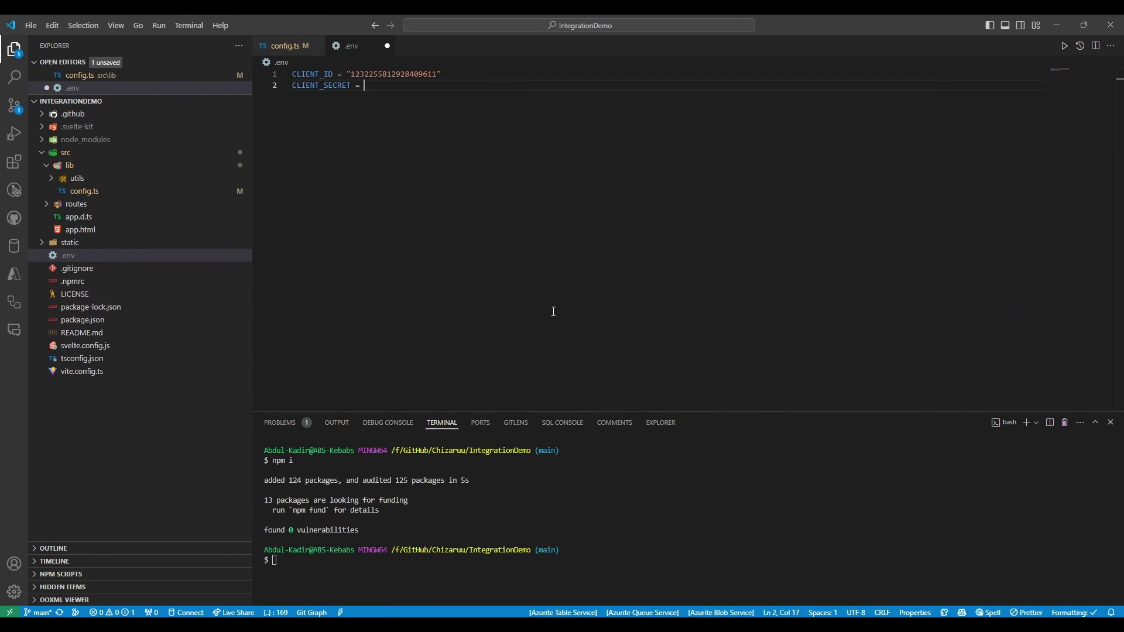
key("ctrl+v")
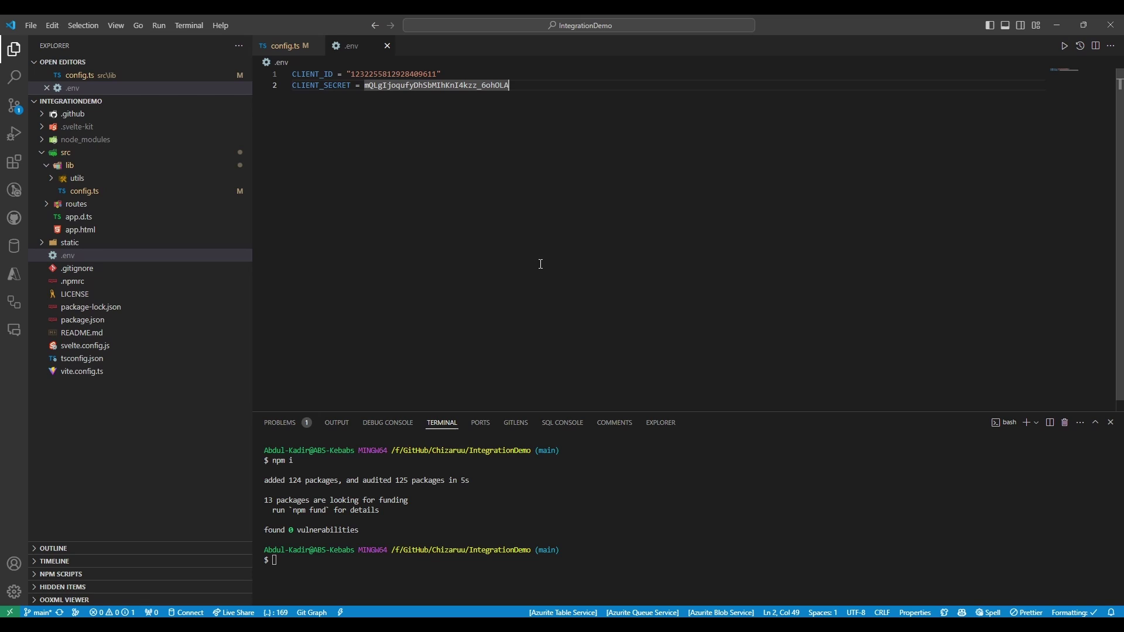
Reveal the project's static folder from VS Code in File Explorer and open it.
left_click(58, 244)
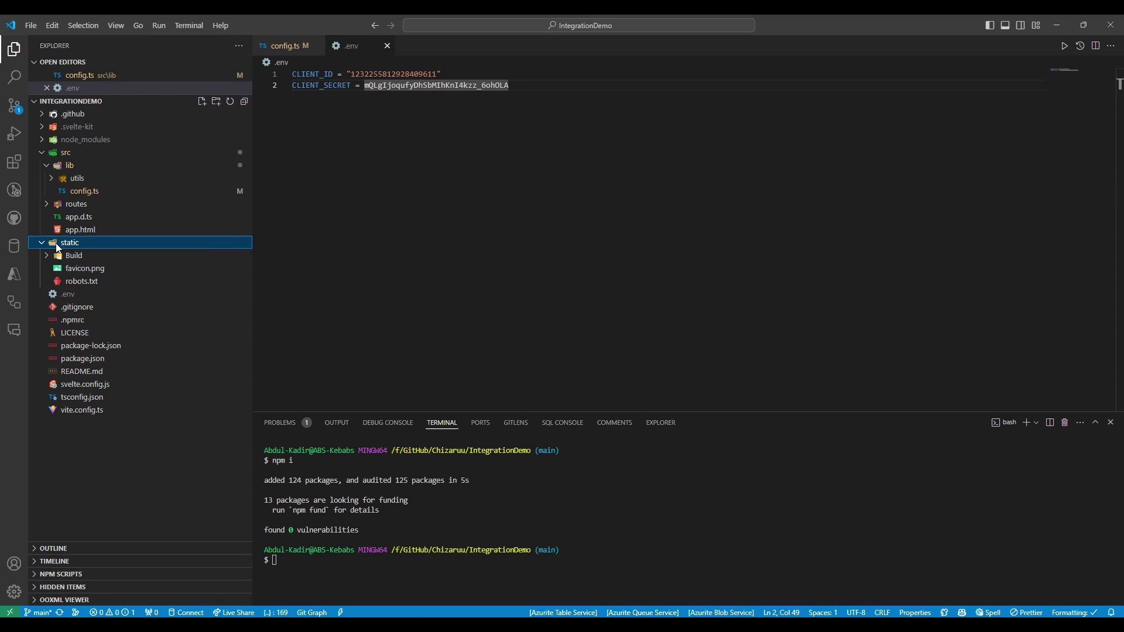
right_click(57, 245)
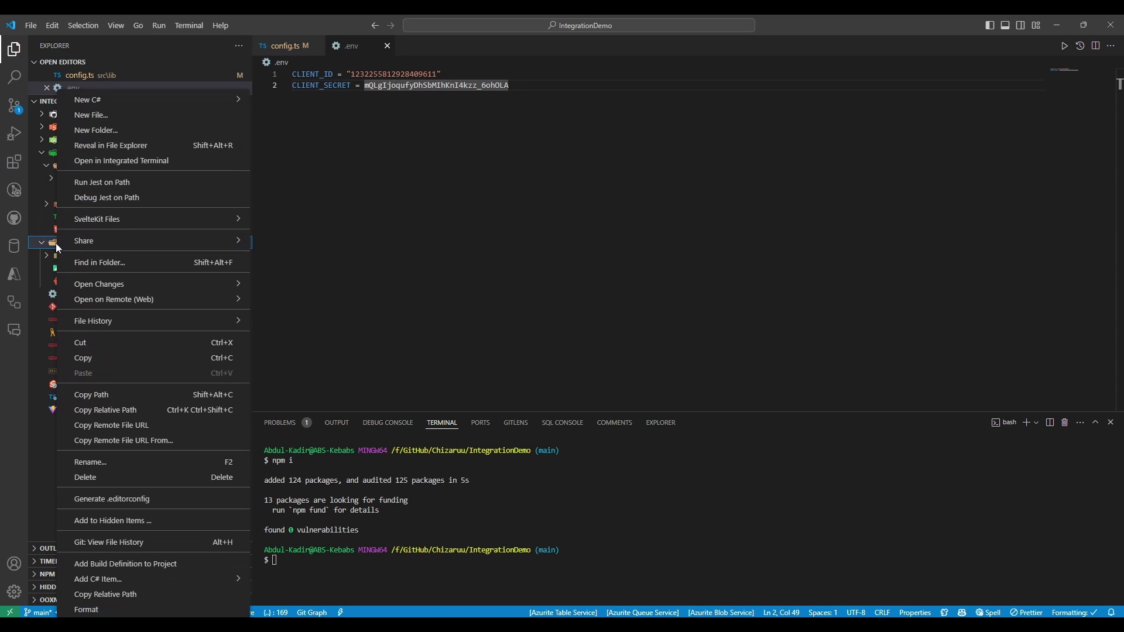
left_click(161, 145)
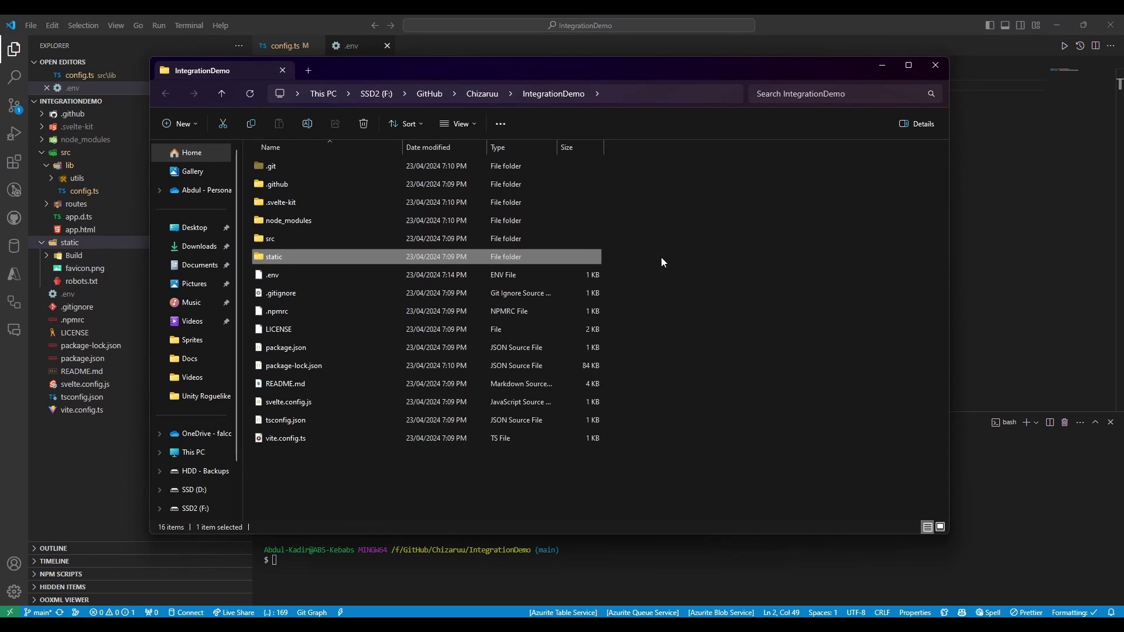
double_click(575, 257)
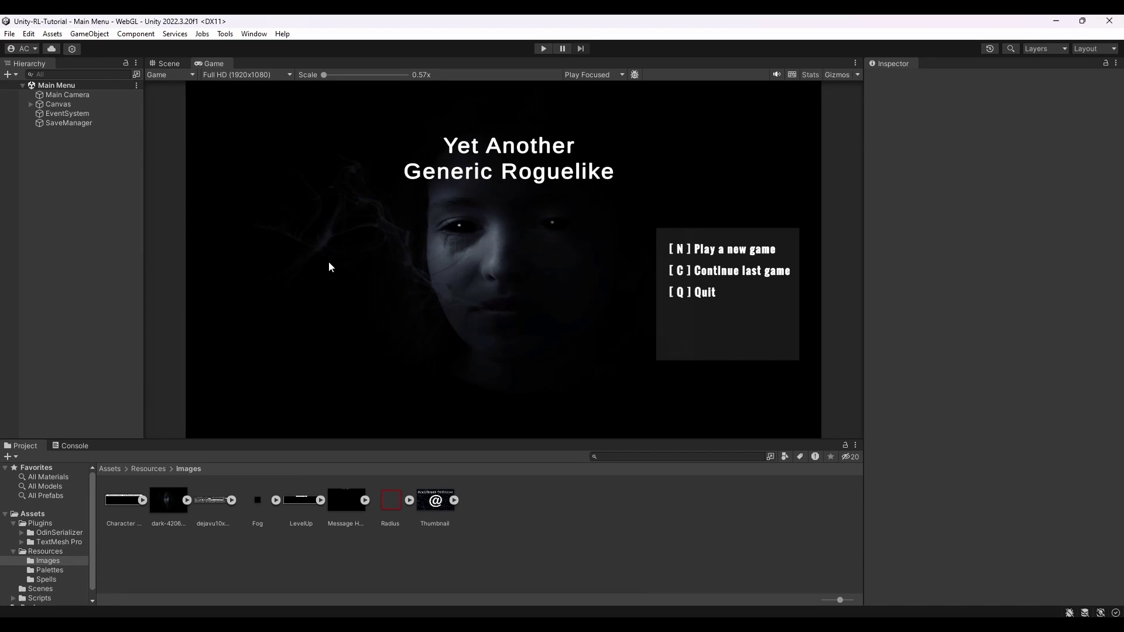
In Build Settings, keep WebGL code optimization at Runtime Speed.
left_click(10, 34)
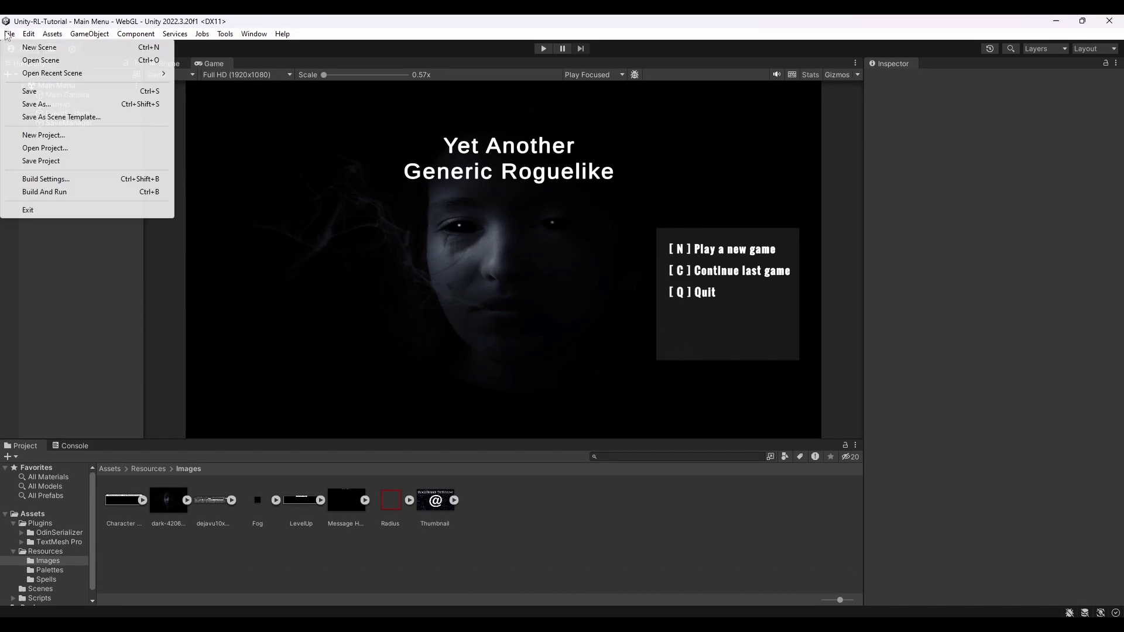
left_click(59, 178)
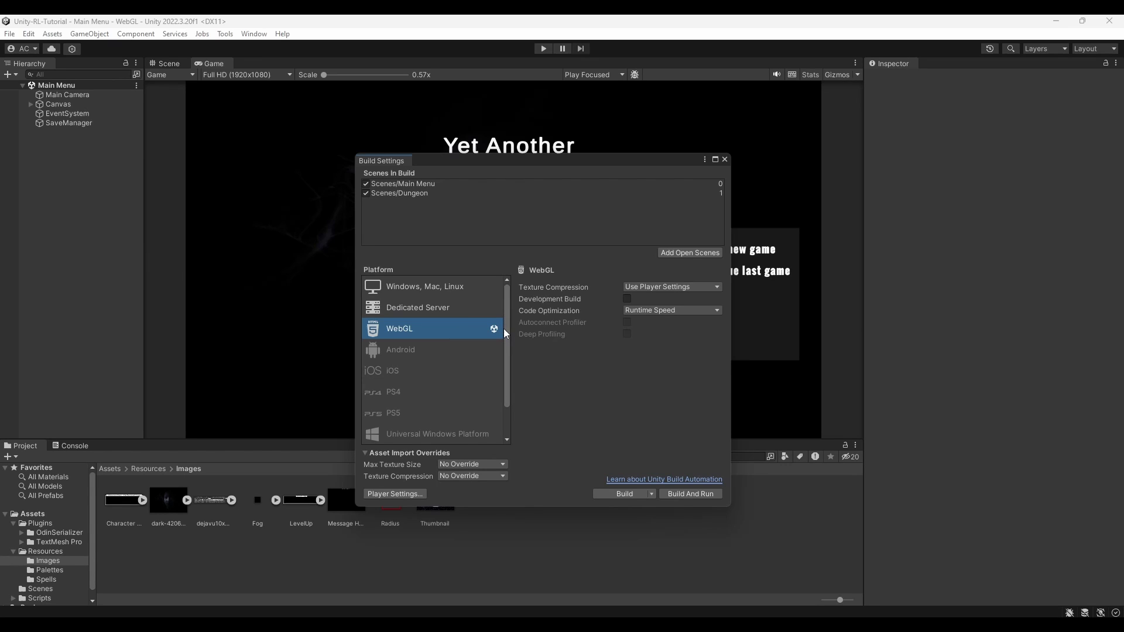
left_click(672, 310)
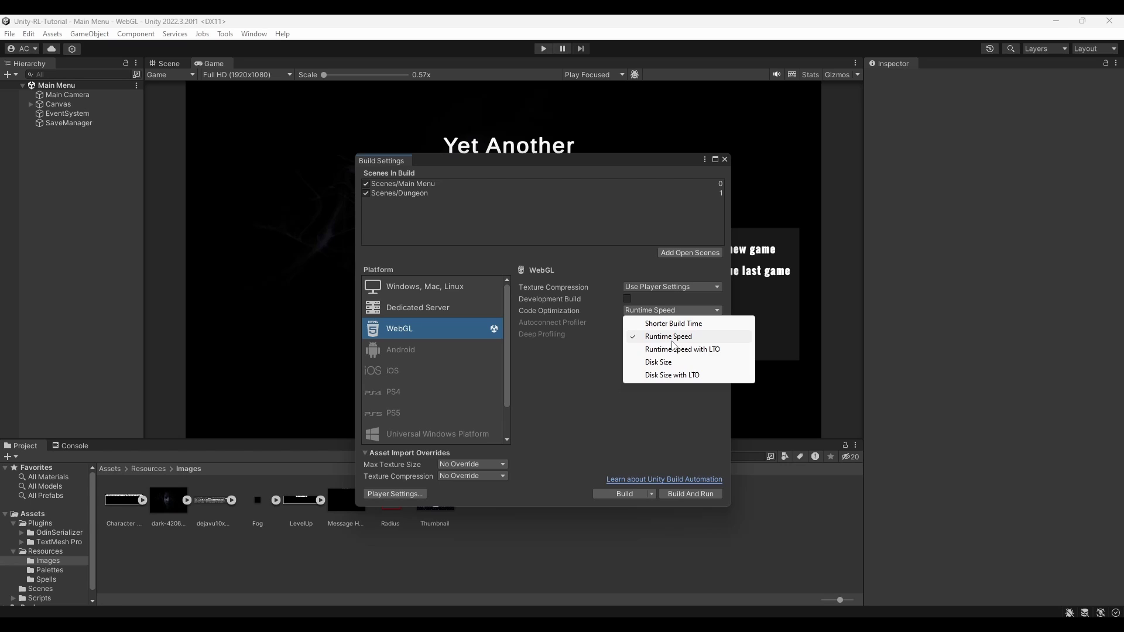
left_click(673, 342)
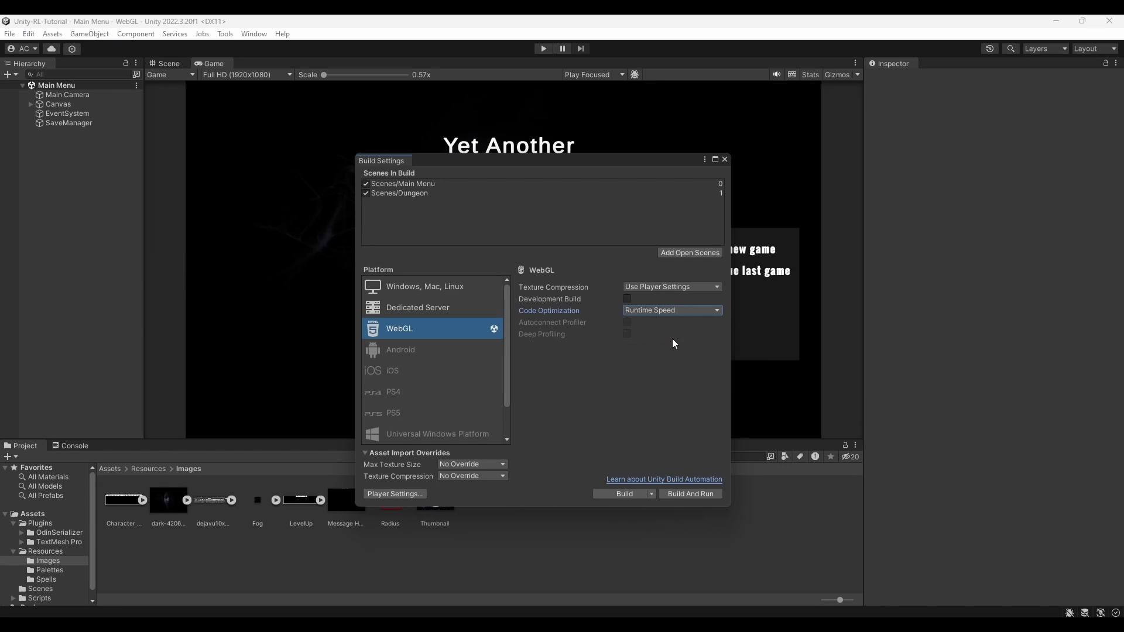
Review WebGL Player Settings' Resolution and Presentation, then start the WebGL build.
left_click(386, 495)
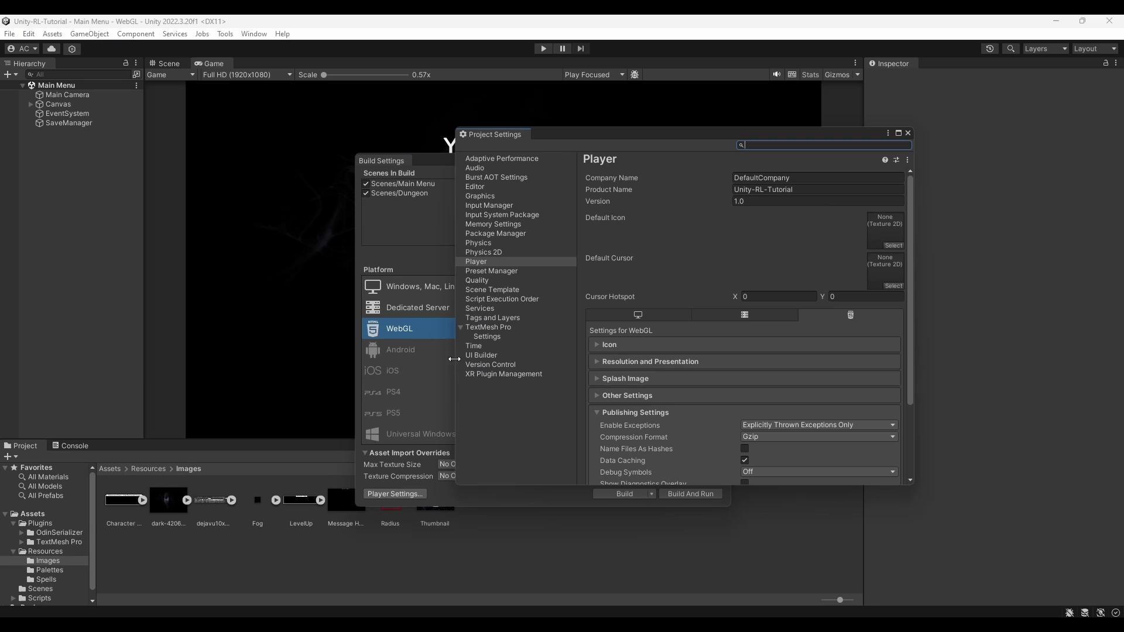
left_click(487, 265)
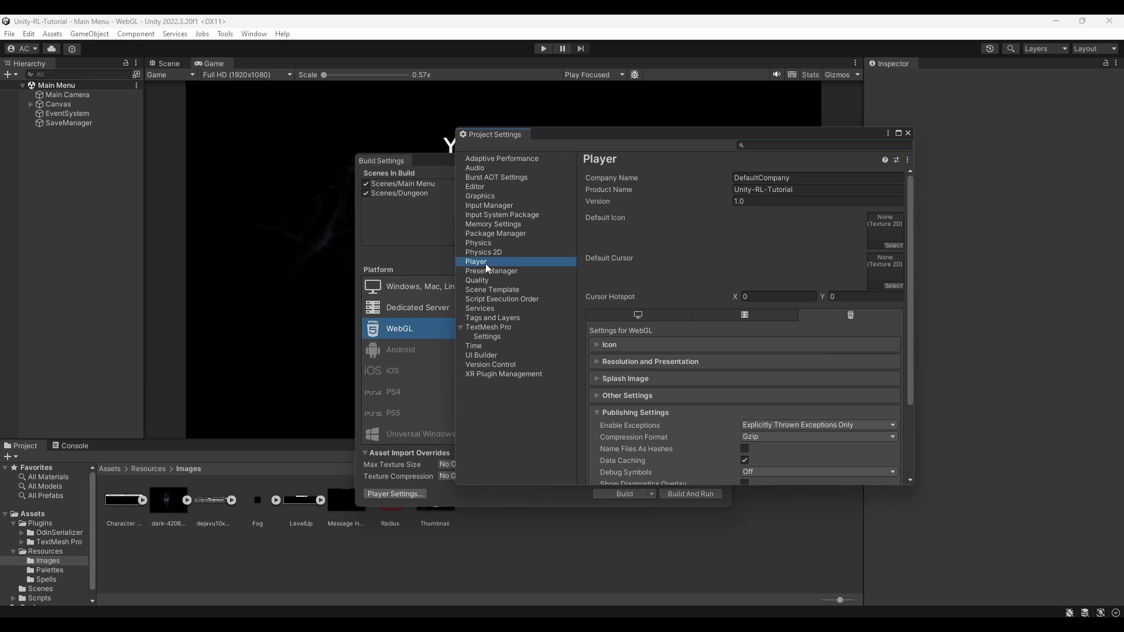
left_click(631, 362)
scroll(632, 334, "down", 1)
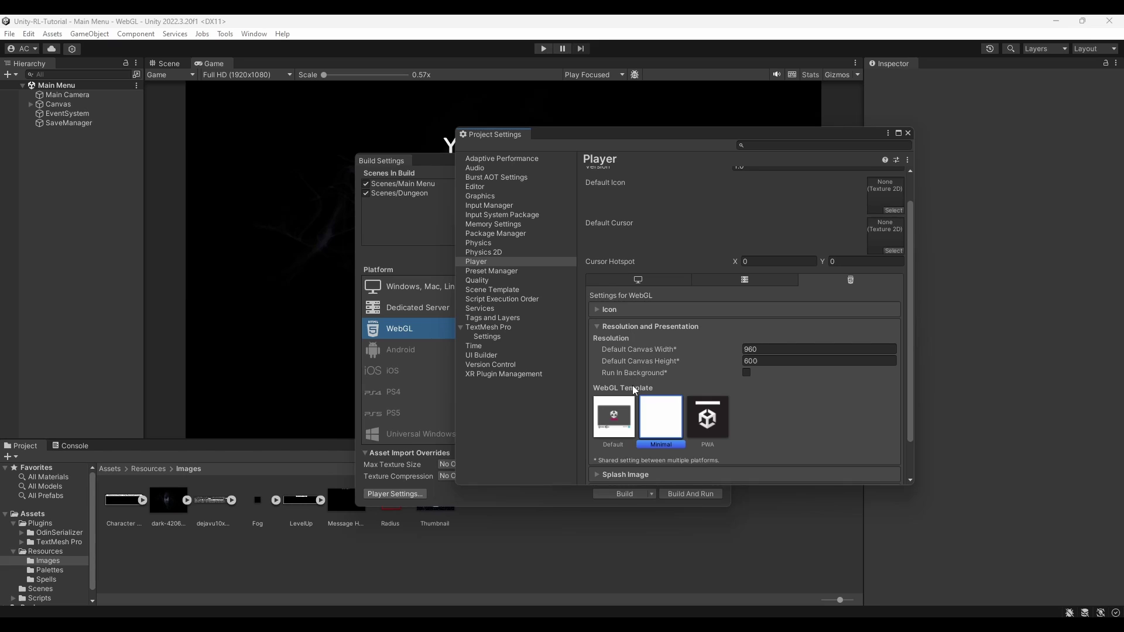
scroll(644, 409, "down", 1)
key("Tab")
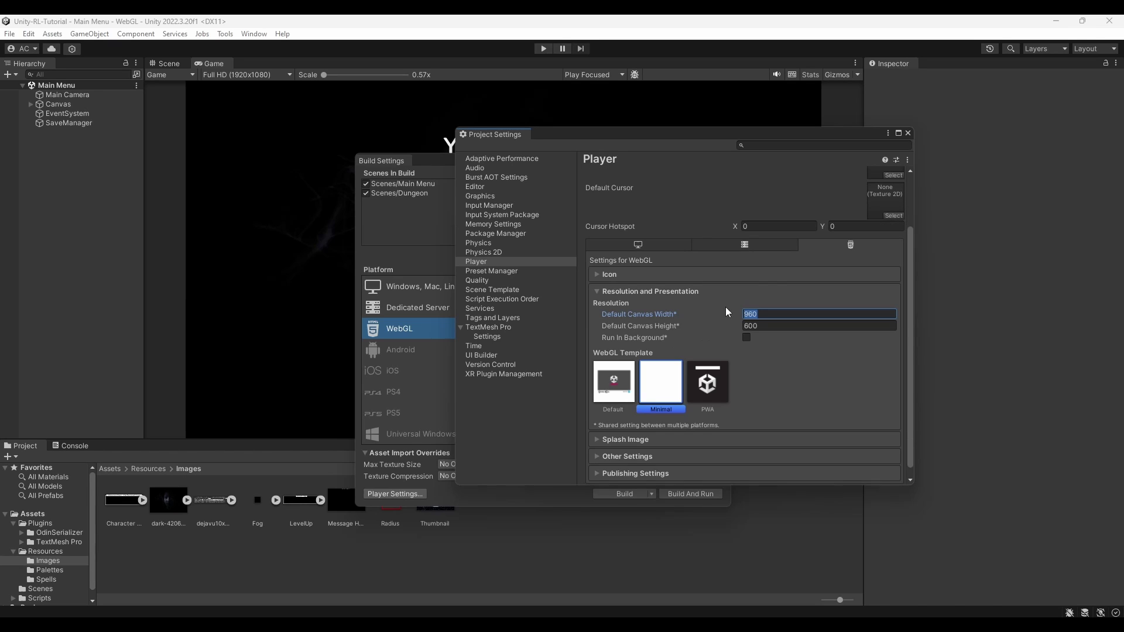
left_click(908, 133)
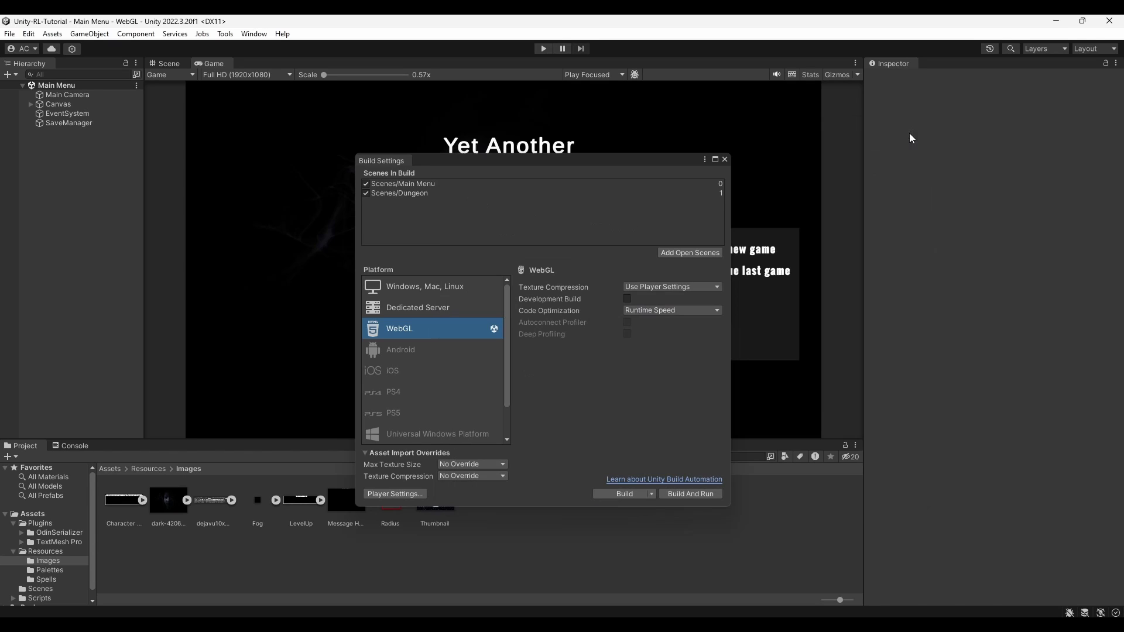
left_click(625, 494)
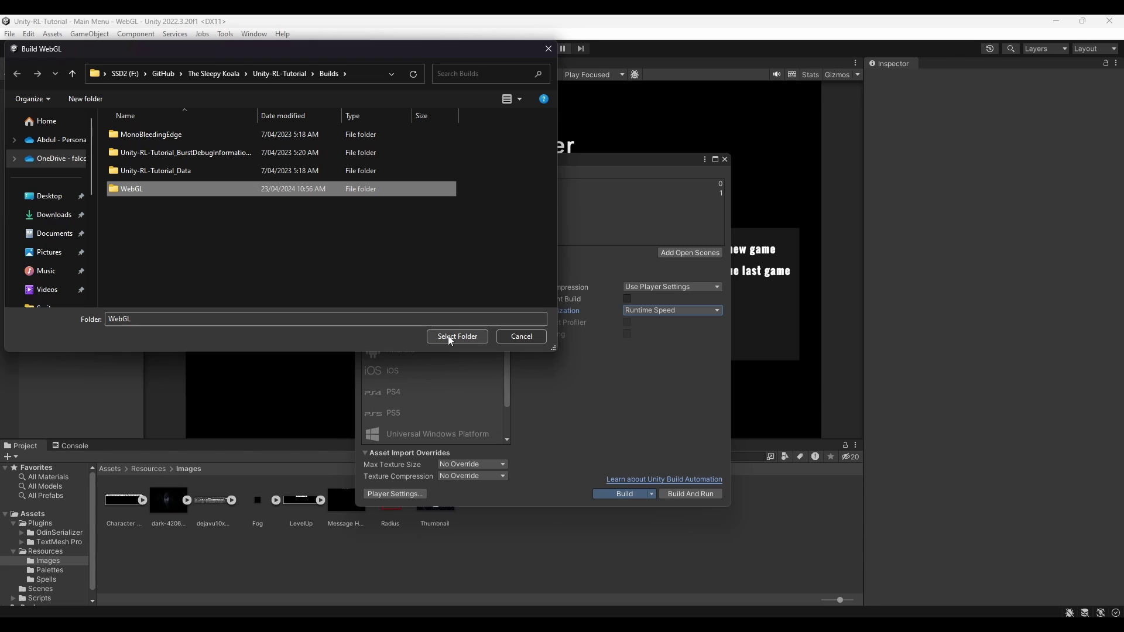
Copy the Builds/WebGL Build files into IntegrationDemo/static, replacing the existing files.
left_click(457, 337)
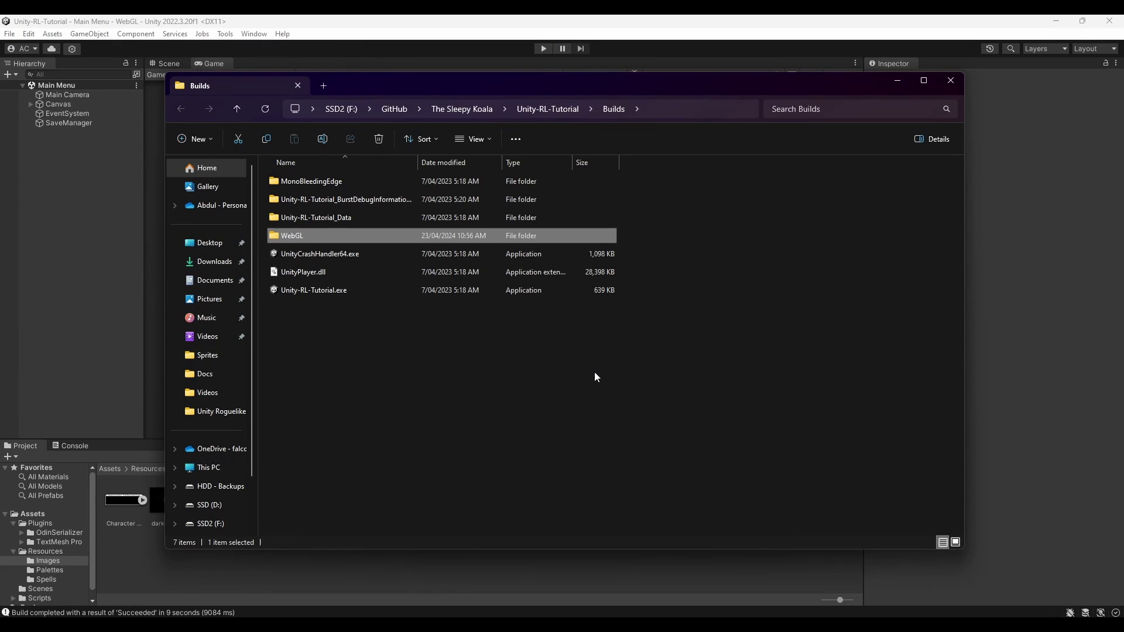
double_click(339, 239)
left_click(296, 184)
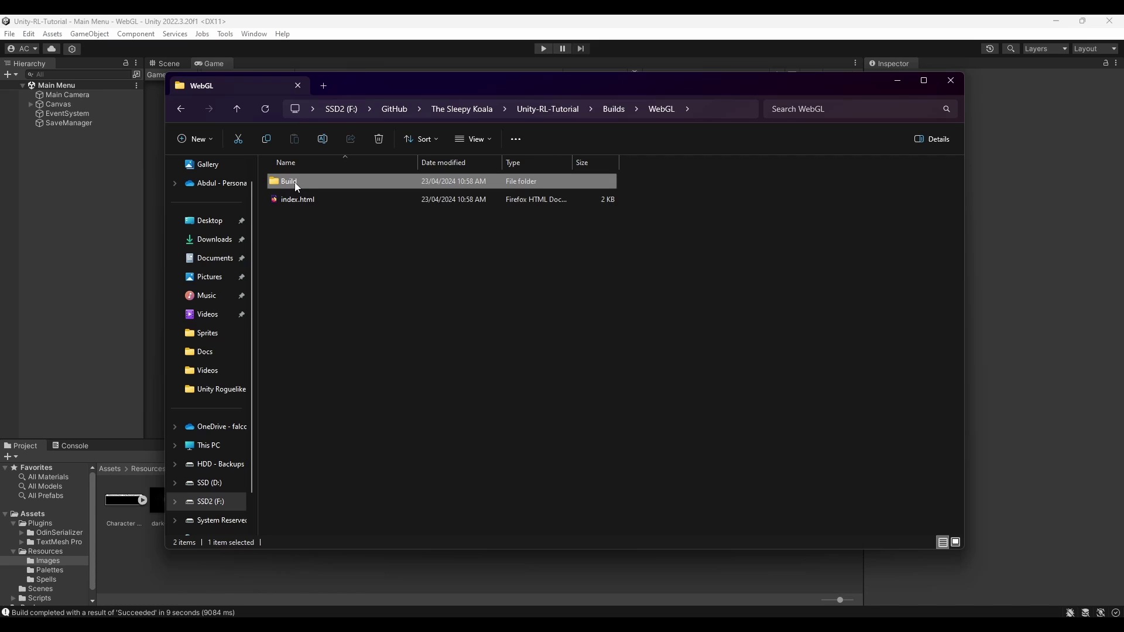
right_click(294, 181)
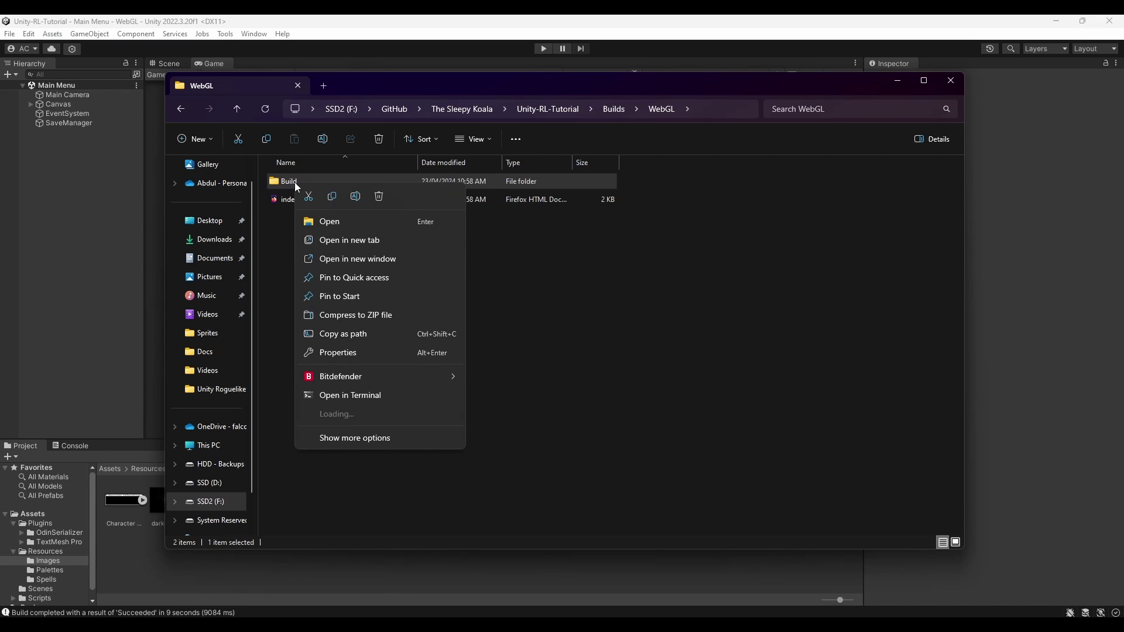
key("Escape")
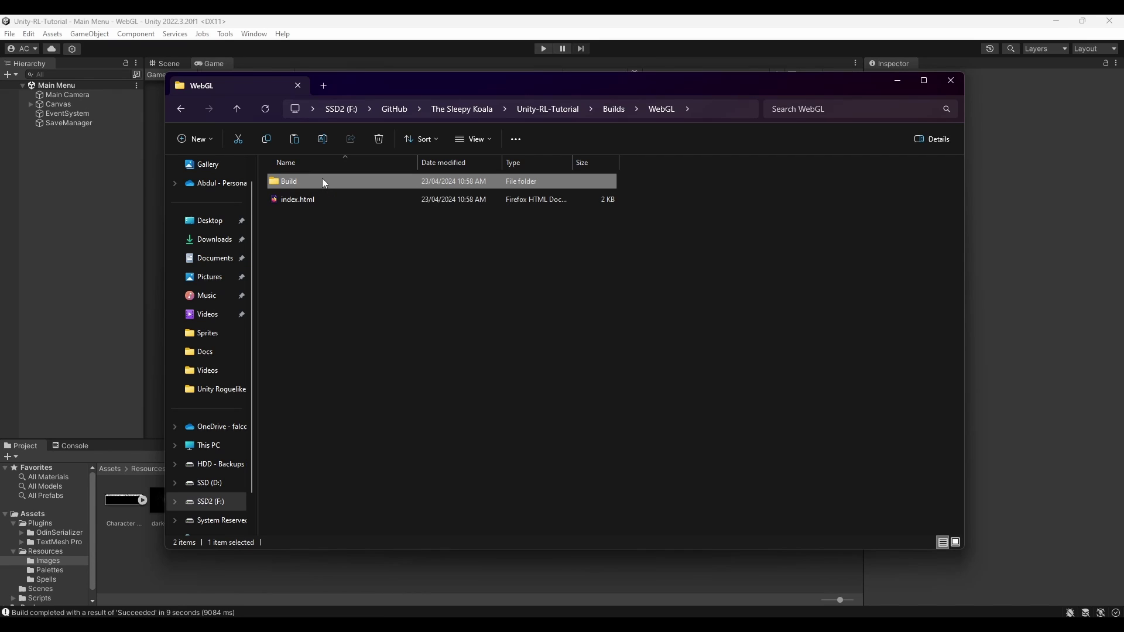
key("alt+Tab")
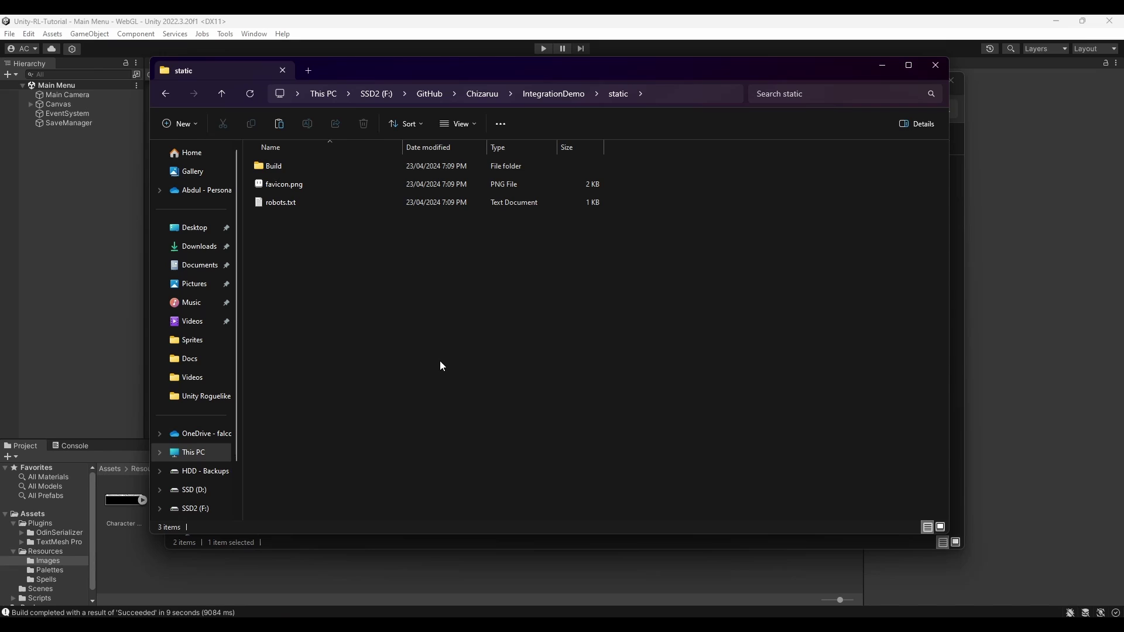
key("ctrl+v")
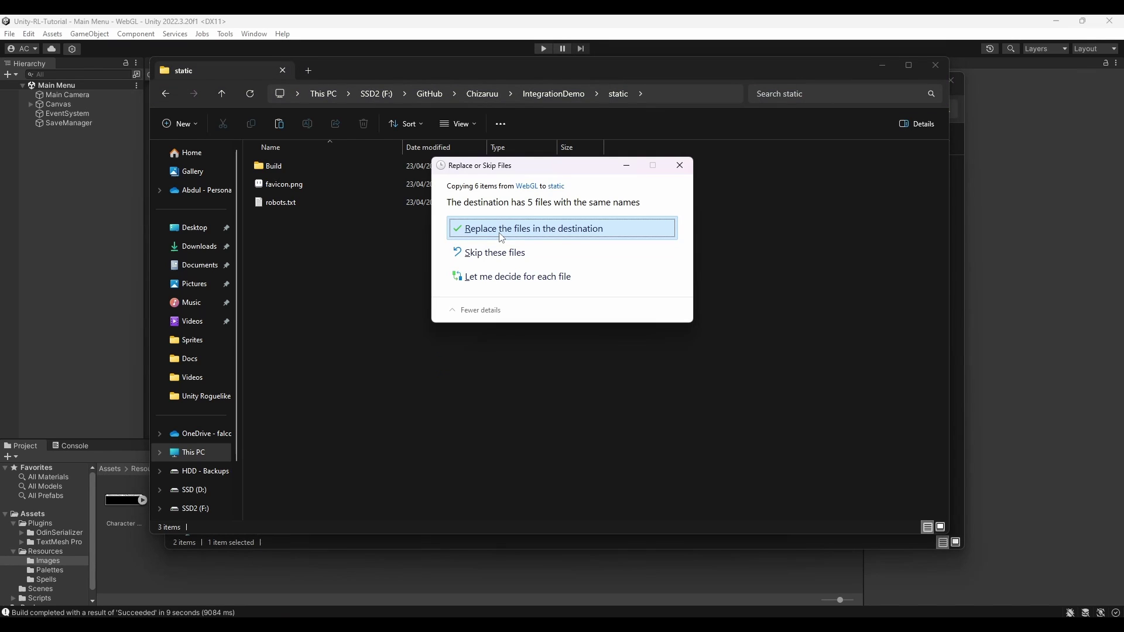
left_click(502, 237)
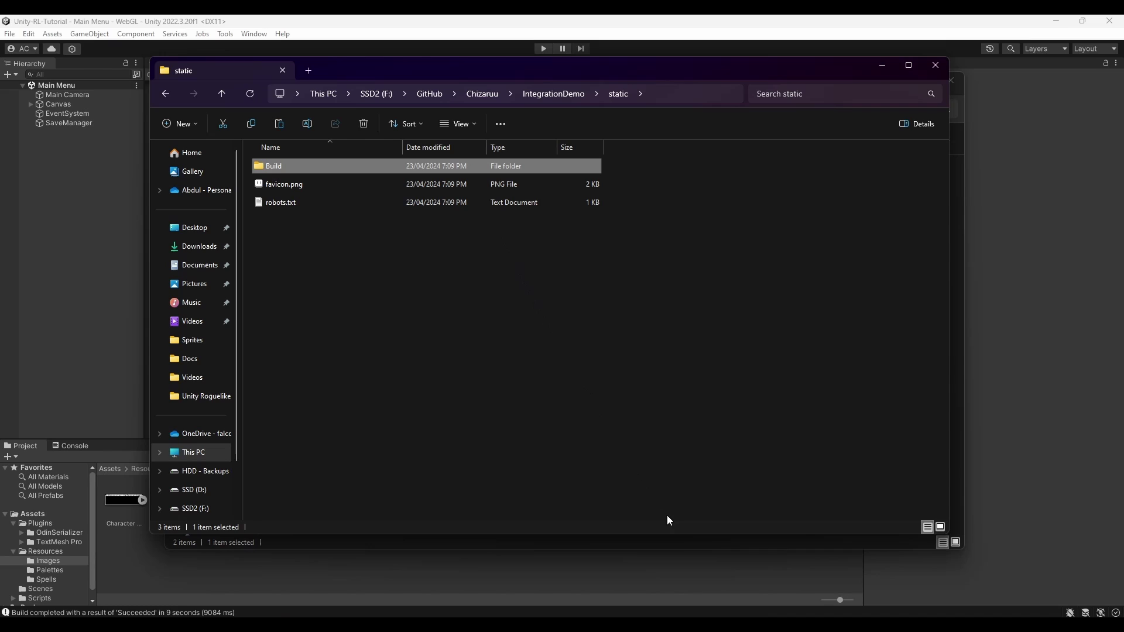
left_click(692, 624)
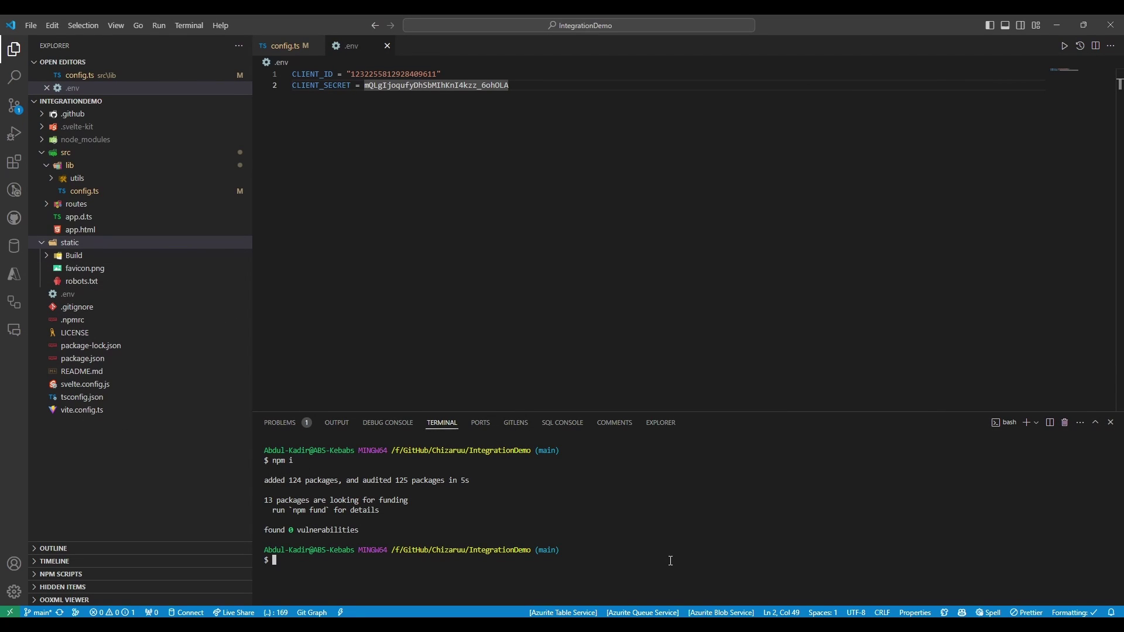
type("npm run dev")
key("Return")
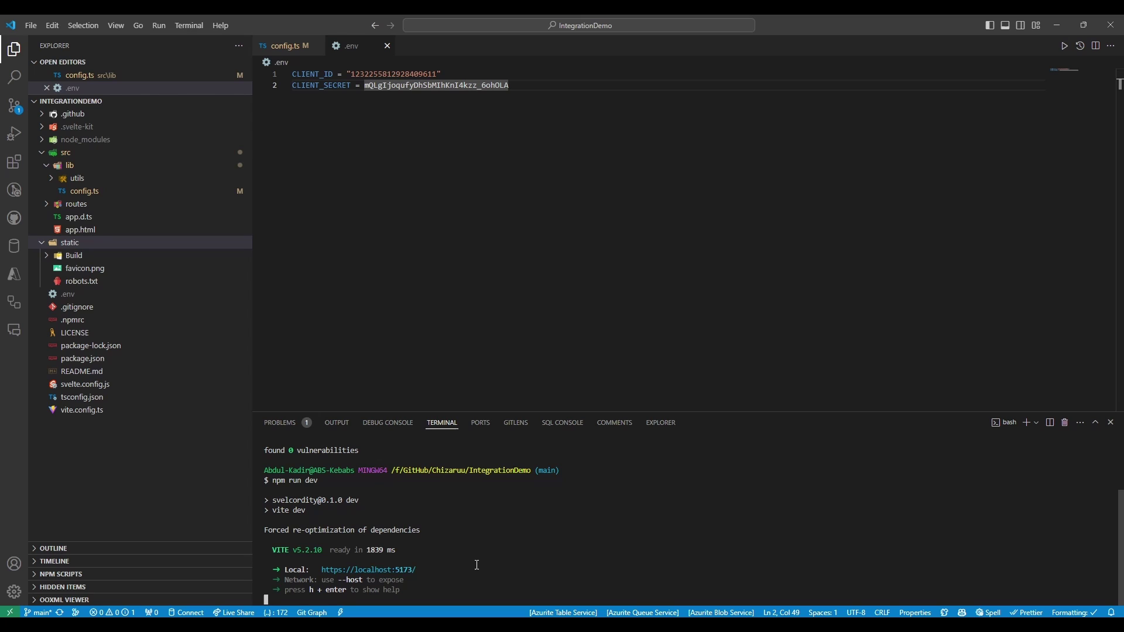
left_click(403, 571, "ctrl")
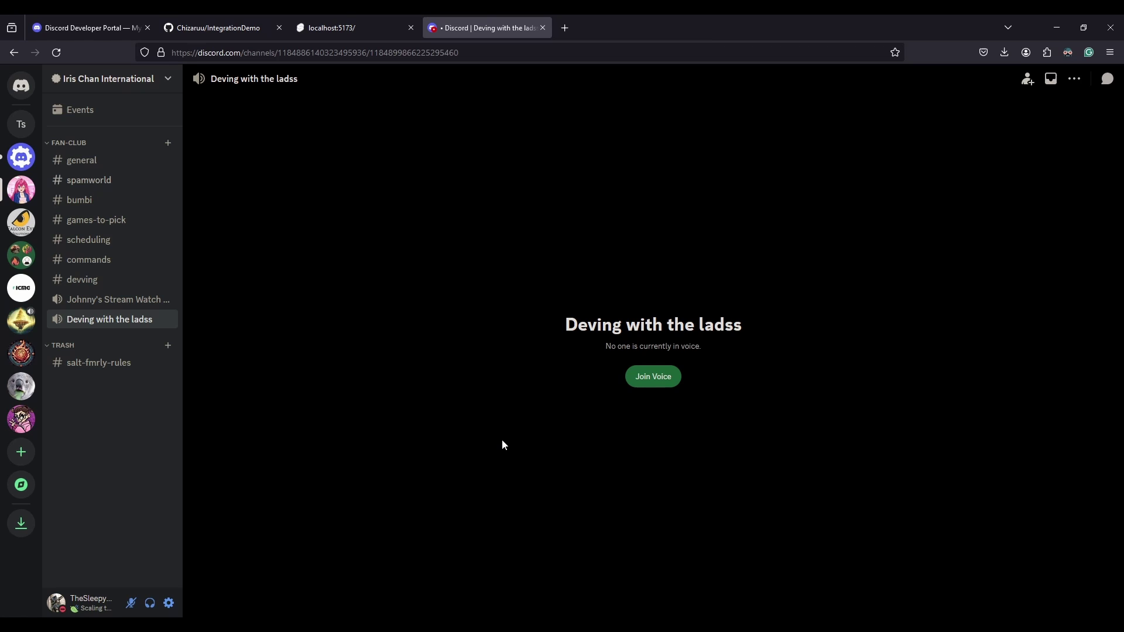
Copy Integration Demo's client ID from its OAuth2 page for Discord's Advanced settings.
left_click(169, 603)
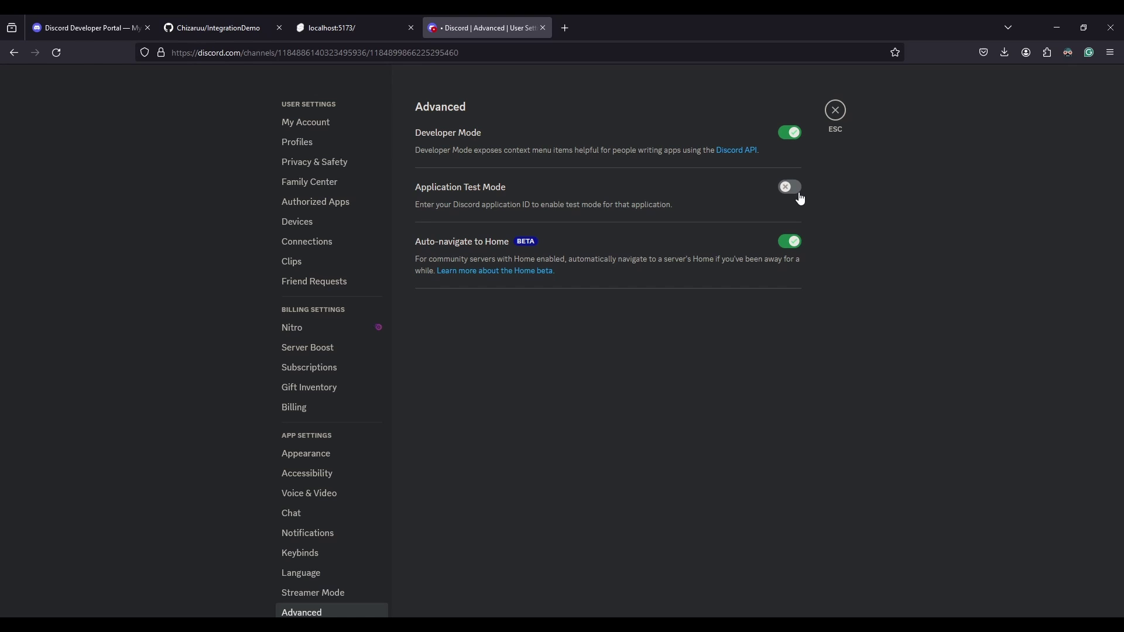
left_click(88, 27)
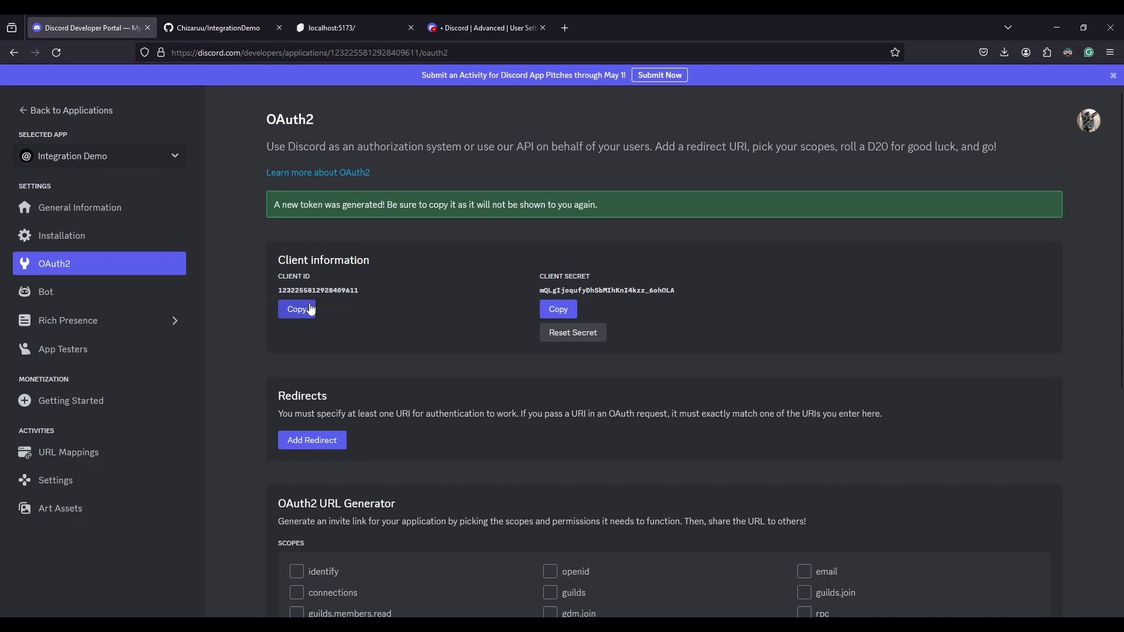
left_click(297, 309)
left_click(486, 28)
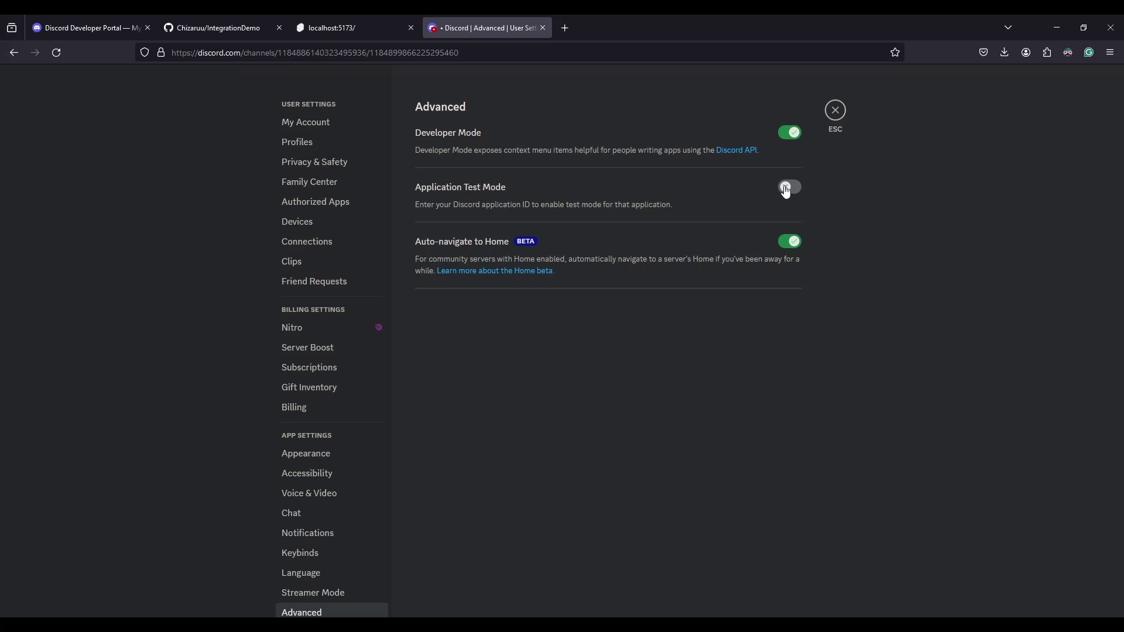
Activate Application Test Mode with that ID on port 5173, replacing 8080, and close settings.
left_click(788, 187)
key("ctrl+v")
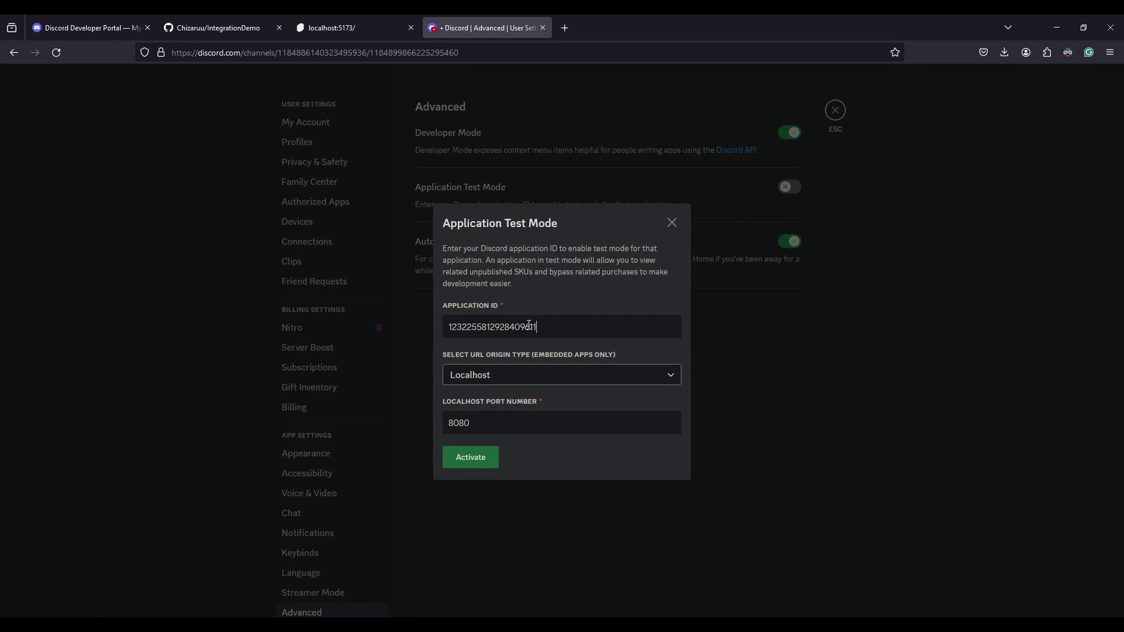
left_click_drag(468, 426, 436, 429)
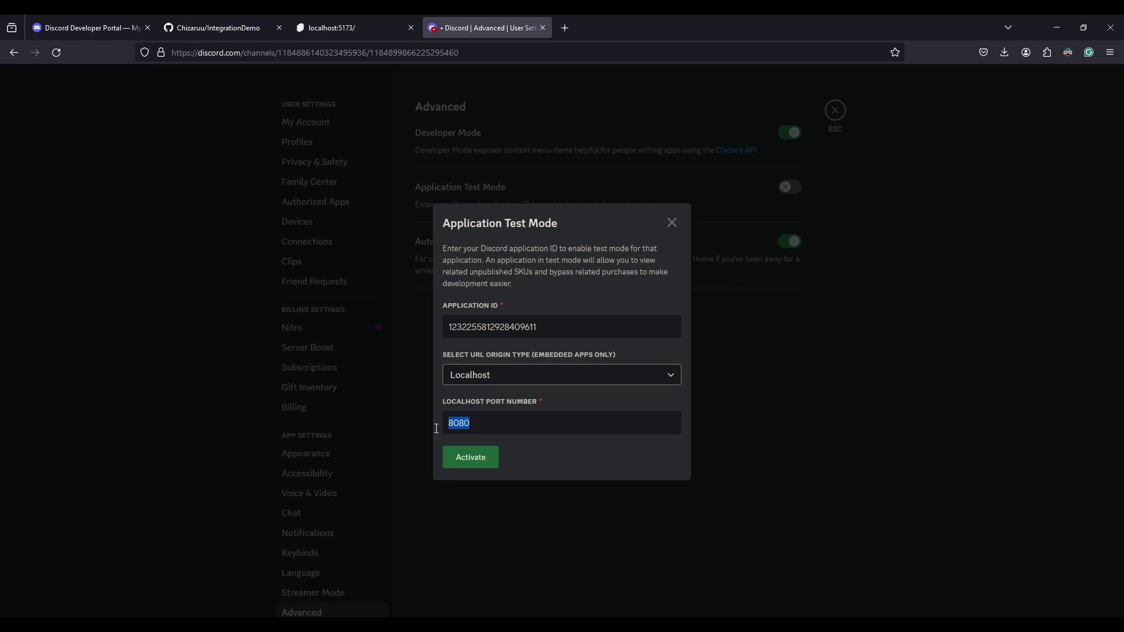
type("5173")
left_click(477, 463)
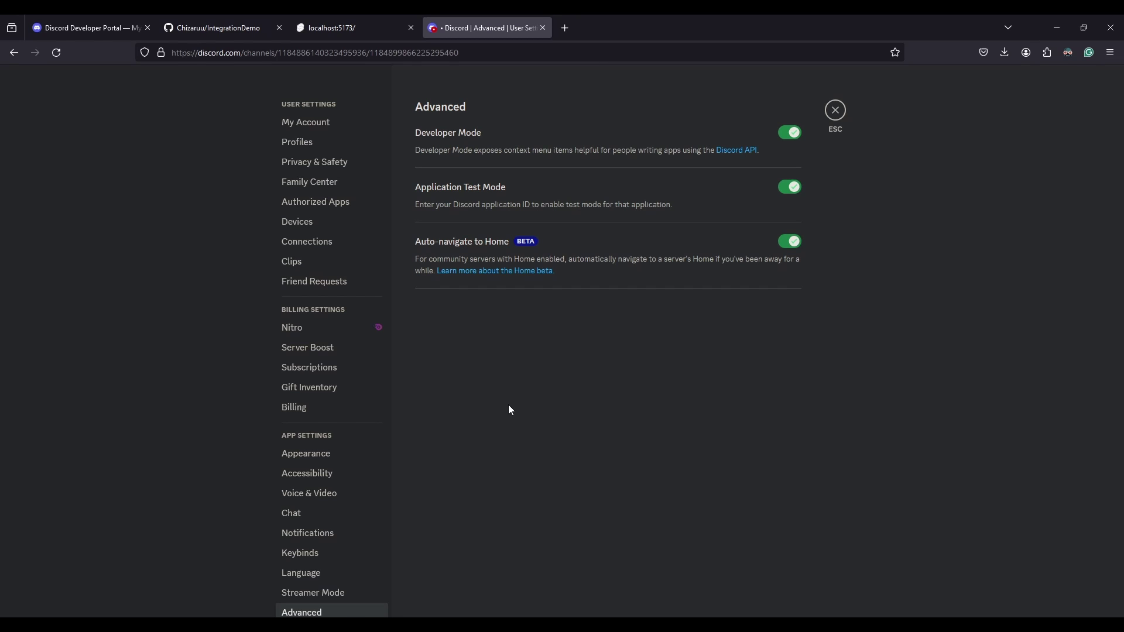
left_click(845, 114)
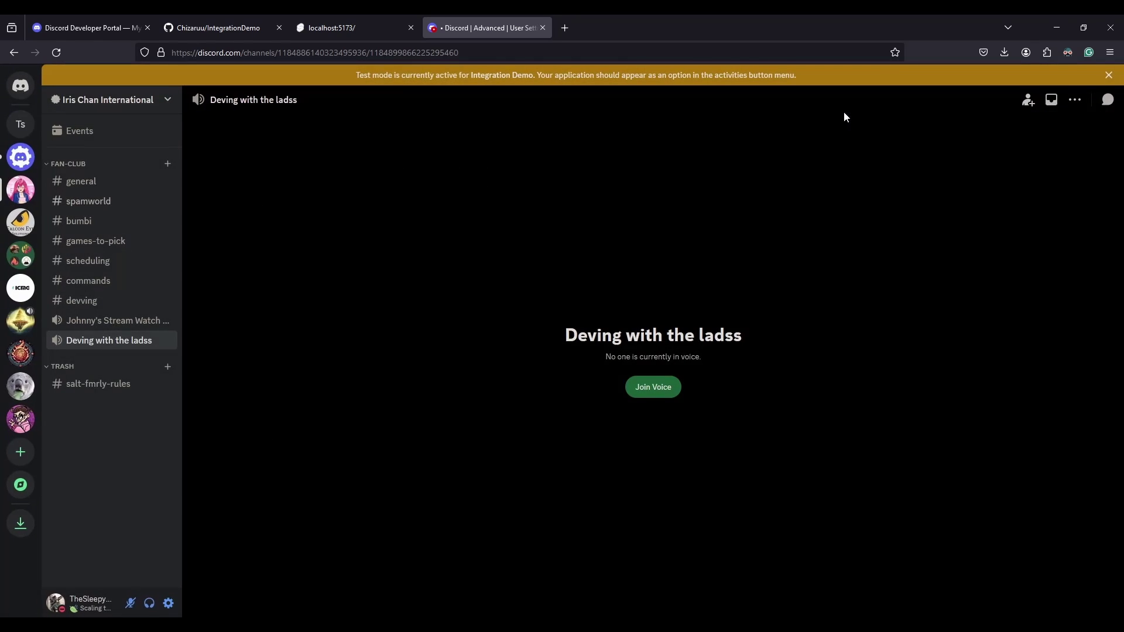
Join the Deving with the ladss voice channel deafened, then launch and authorize the Integration Demo activity.
left_click(105, 345)
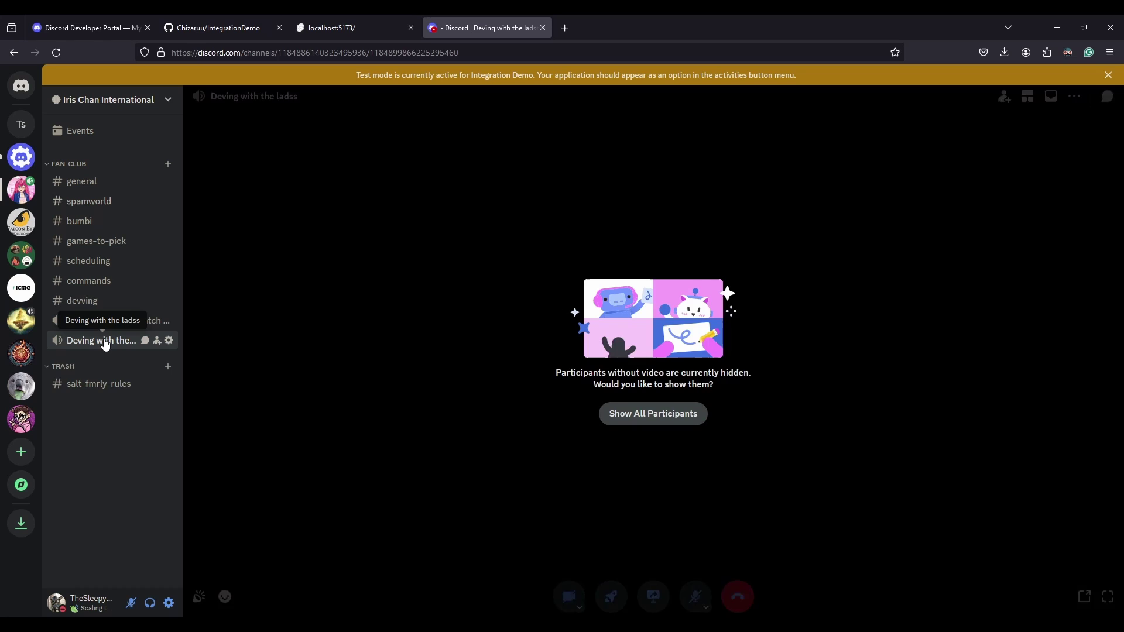
left_click(150, 603)
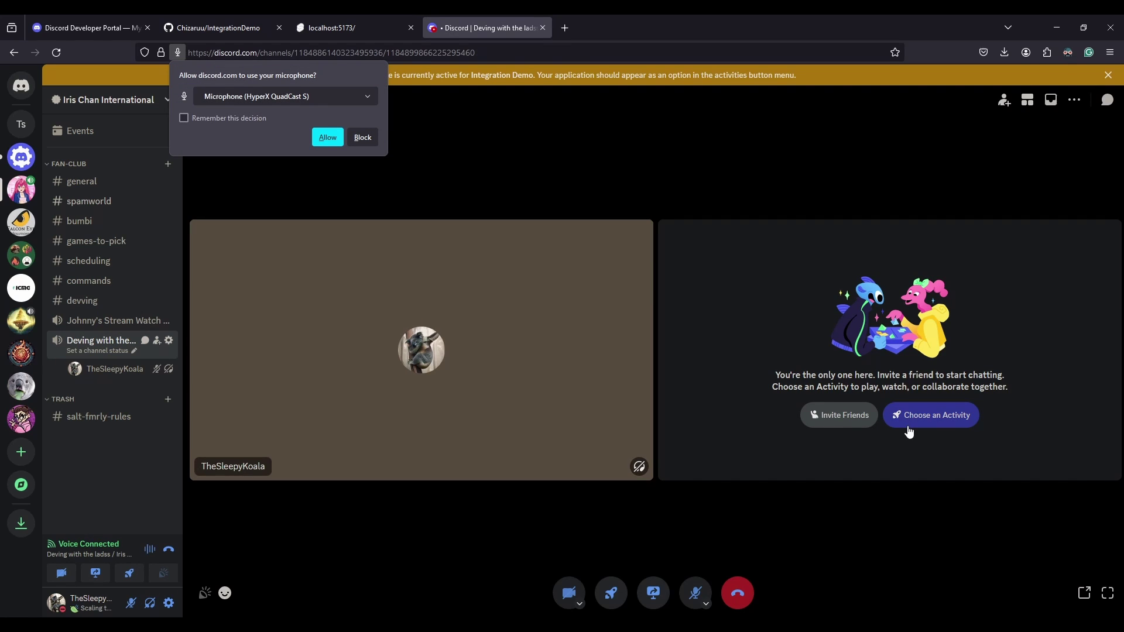
left_click(908, 426)
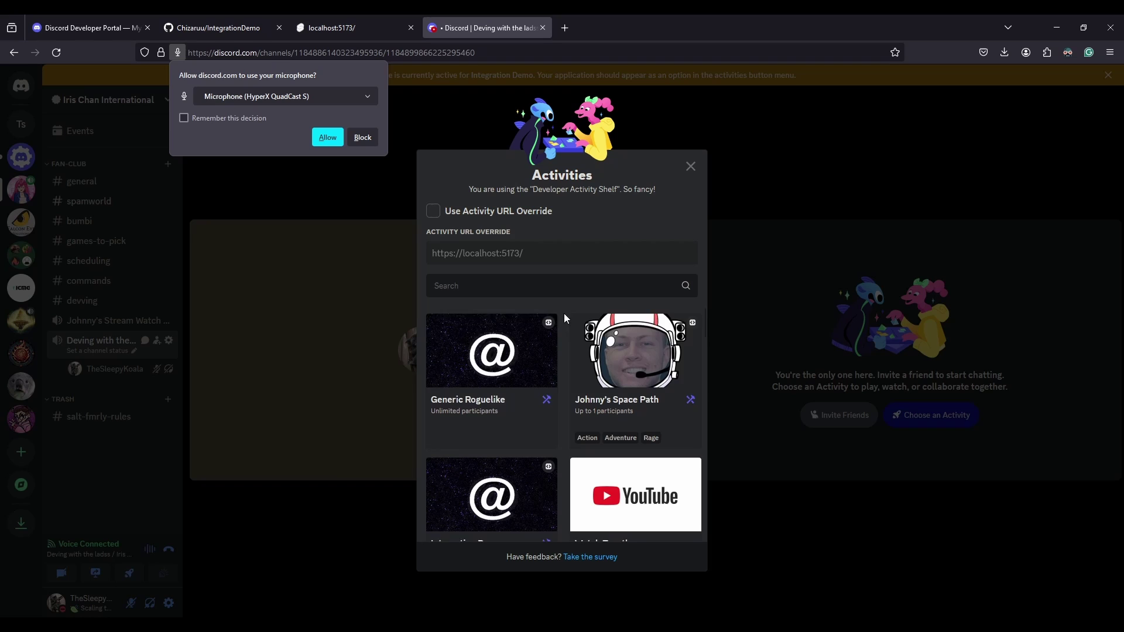
left_click(547, 373)
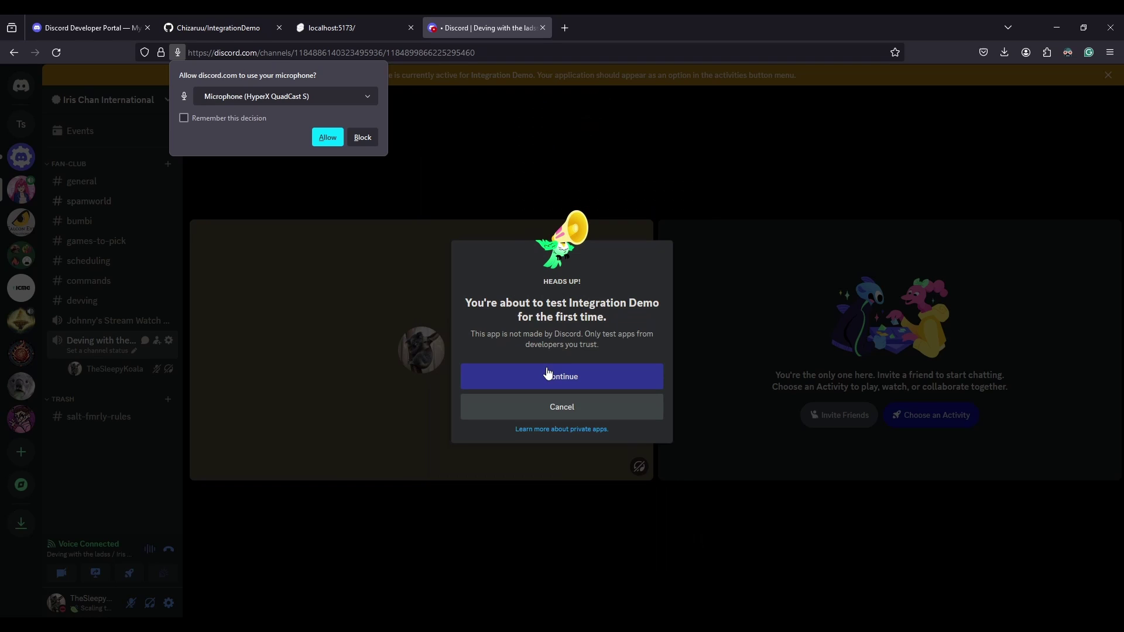
left_click(548, 375)
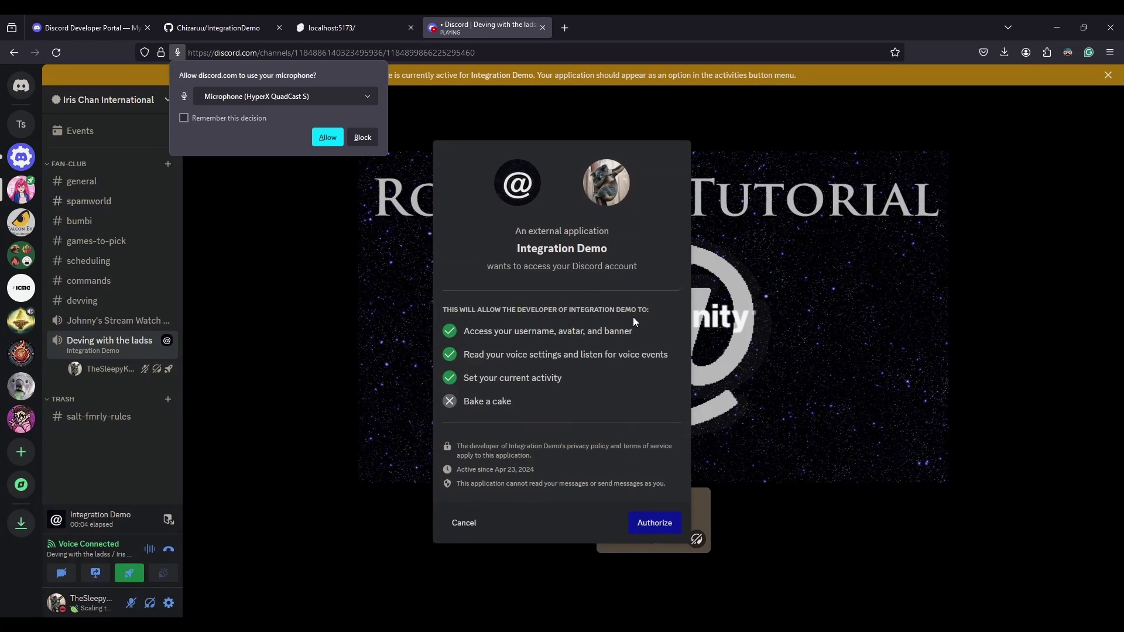
left_click(666, 522)
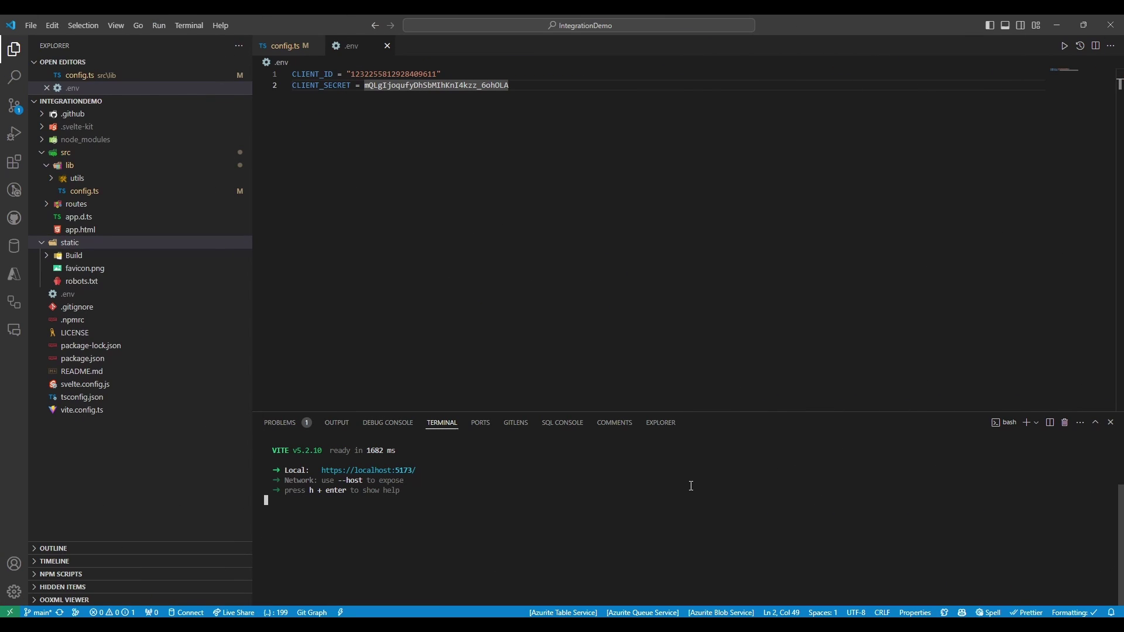
Stop the dev server, run npm run build, and open the kit.svelte.dev adapters link.
key("ctrl+c")
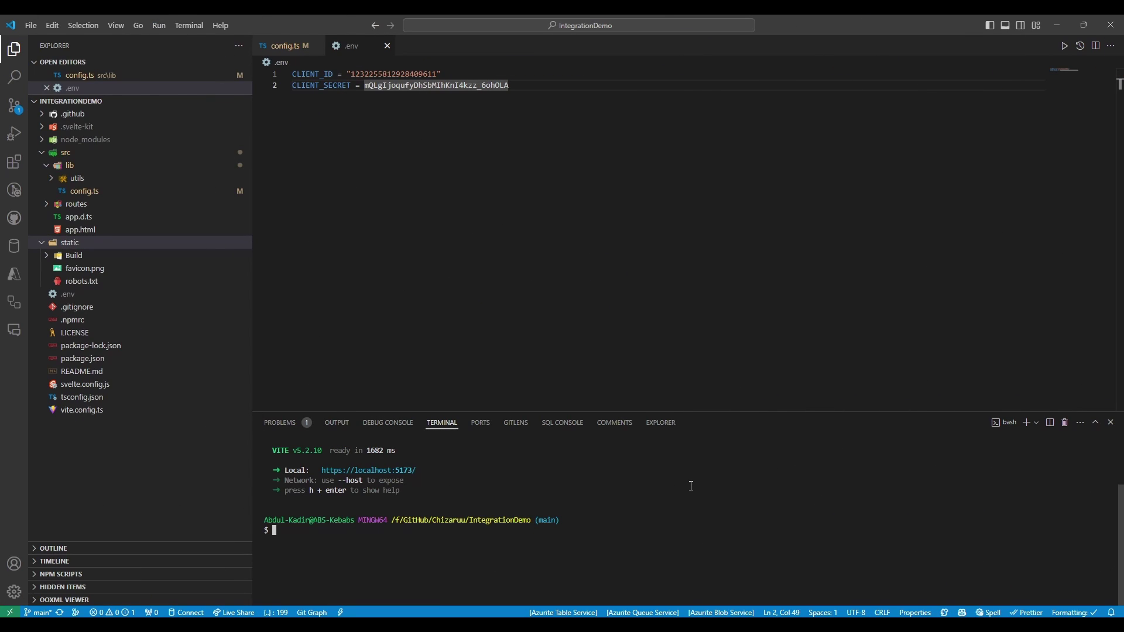
type("npm run build")
key("Return")
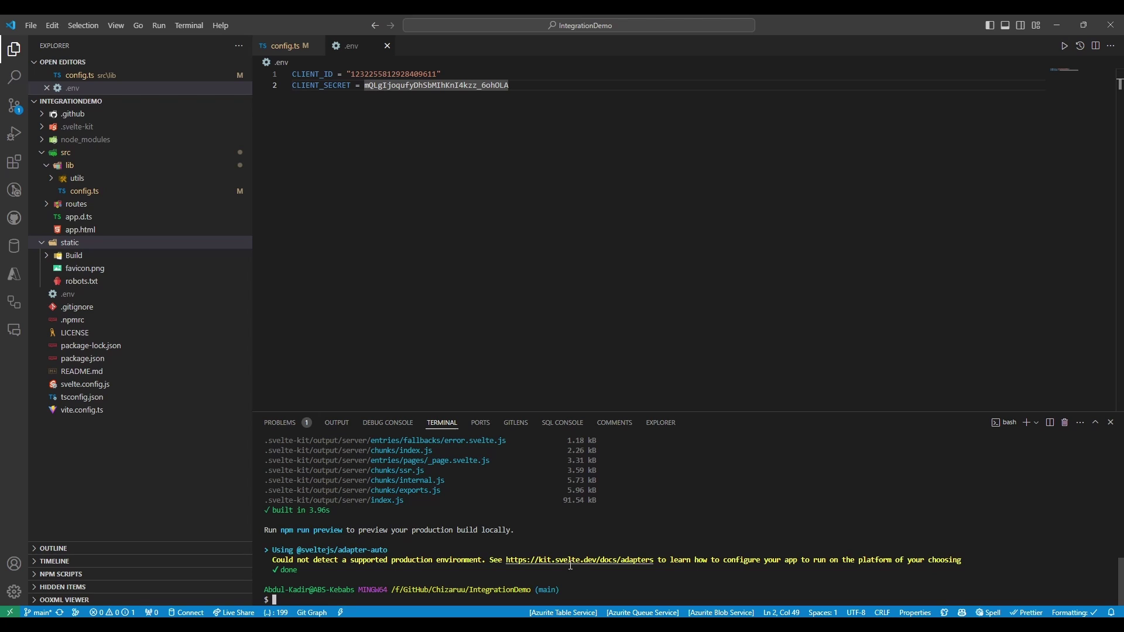
left_click(570, 561, "ctrl")
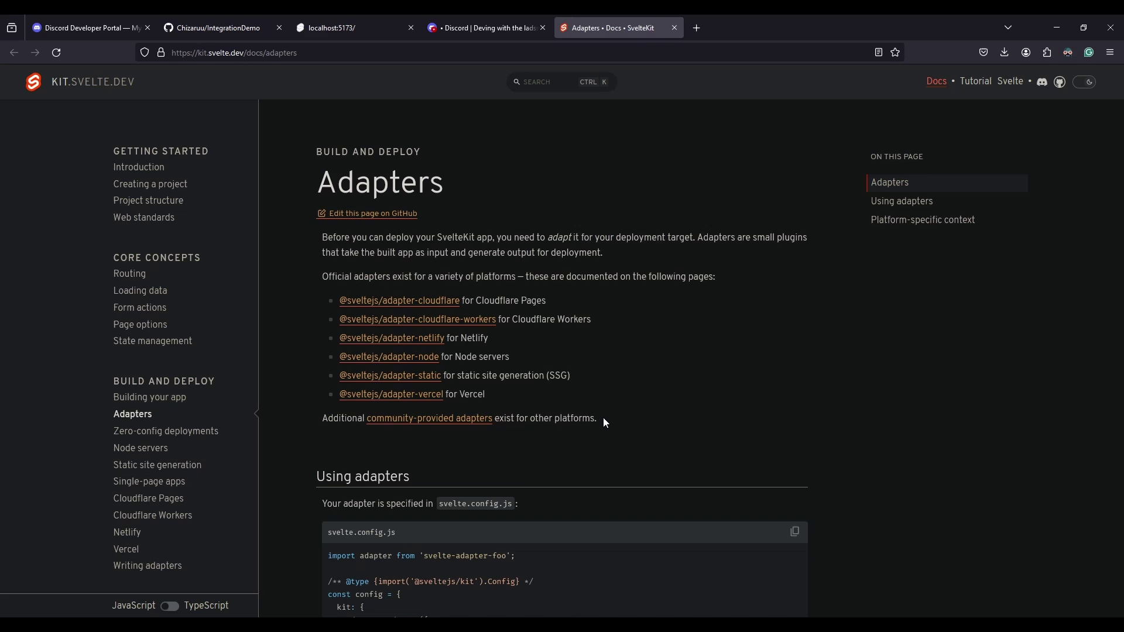
Commit the config.ts change to main as 'Update config.ts' and push to origin.
key("alt+Tab")
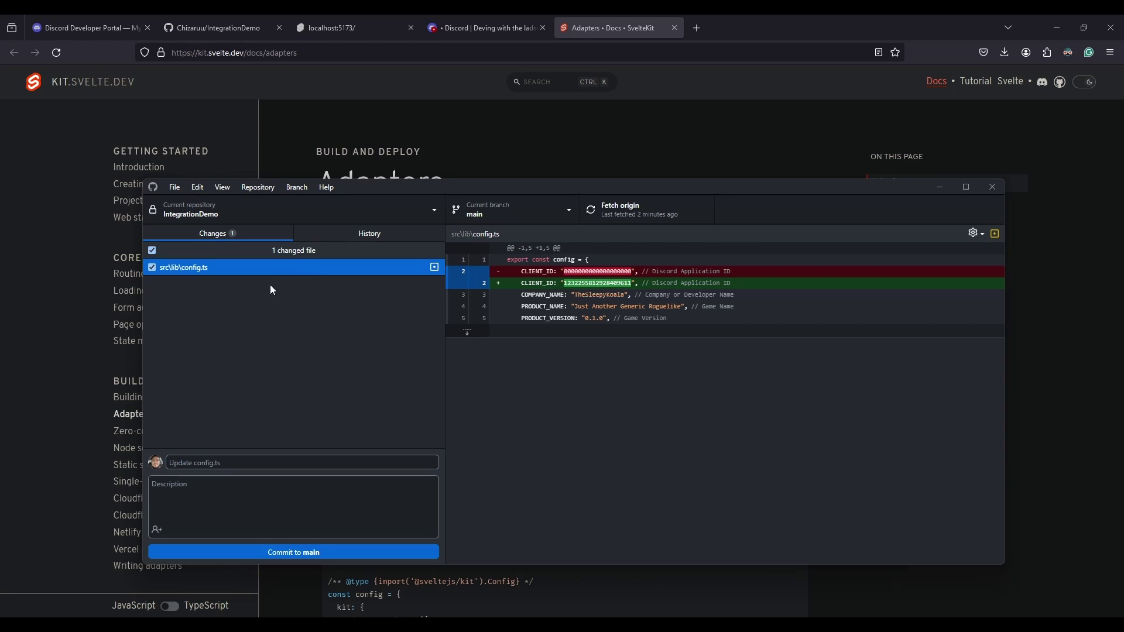
left_click(328, 552)
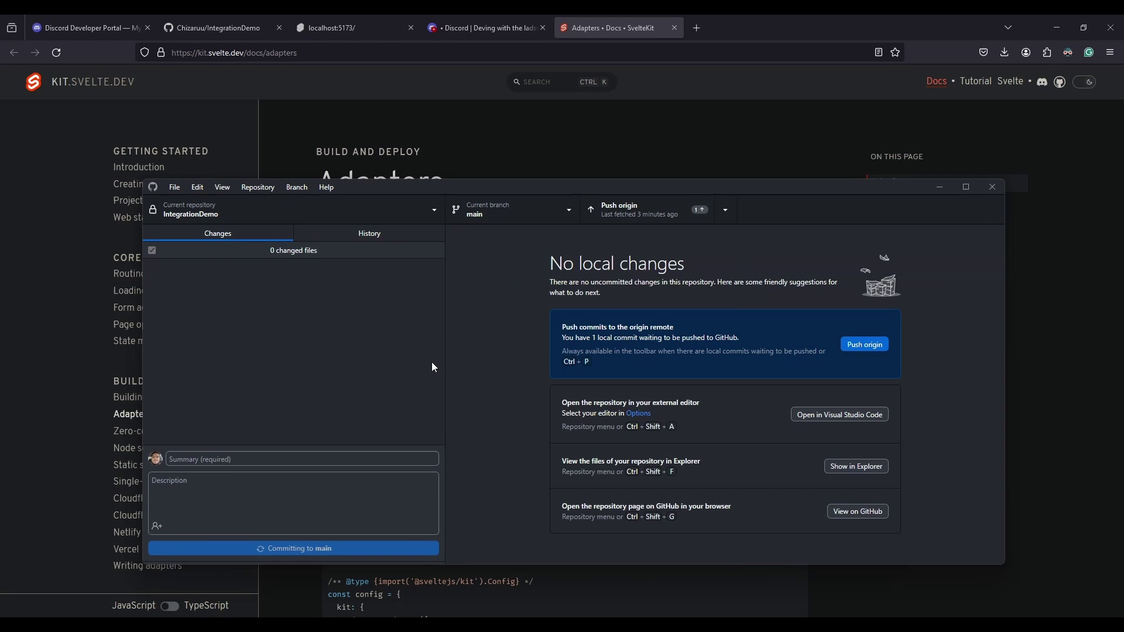
left_click(662, 217)
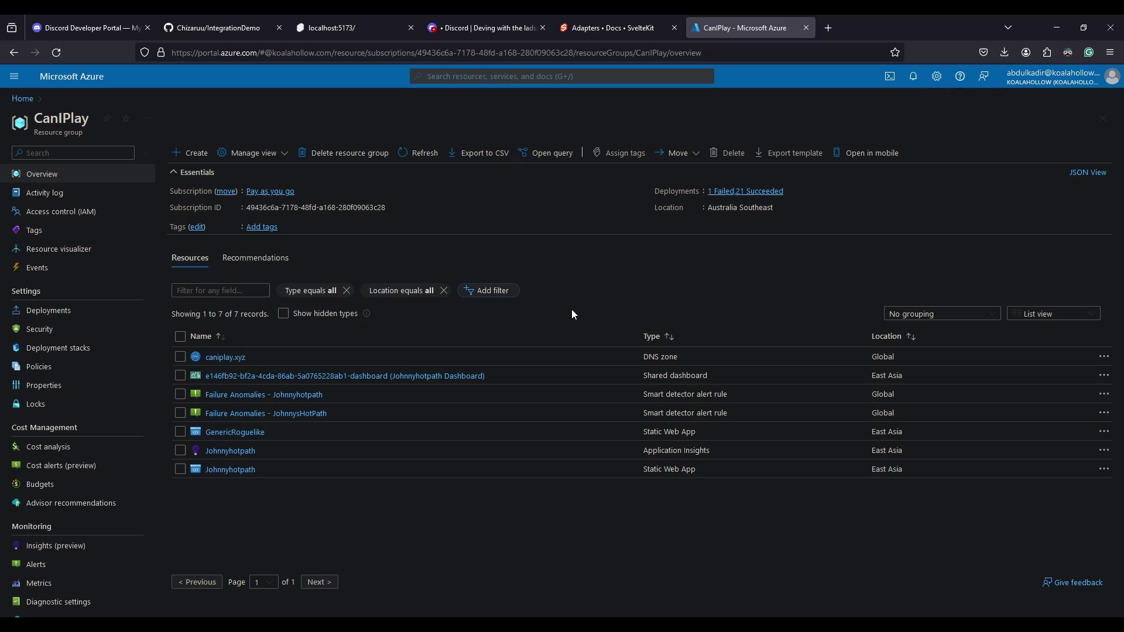
Search the Marketplace for 'static web app' from CanIPlay's + Create and choose Static Web App.
left_click(189, 153)
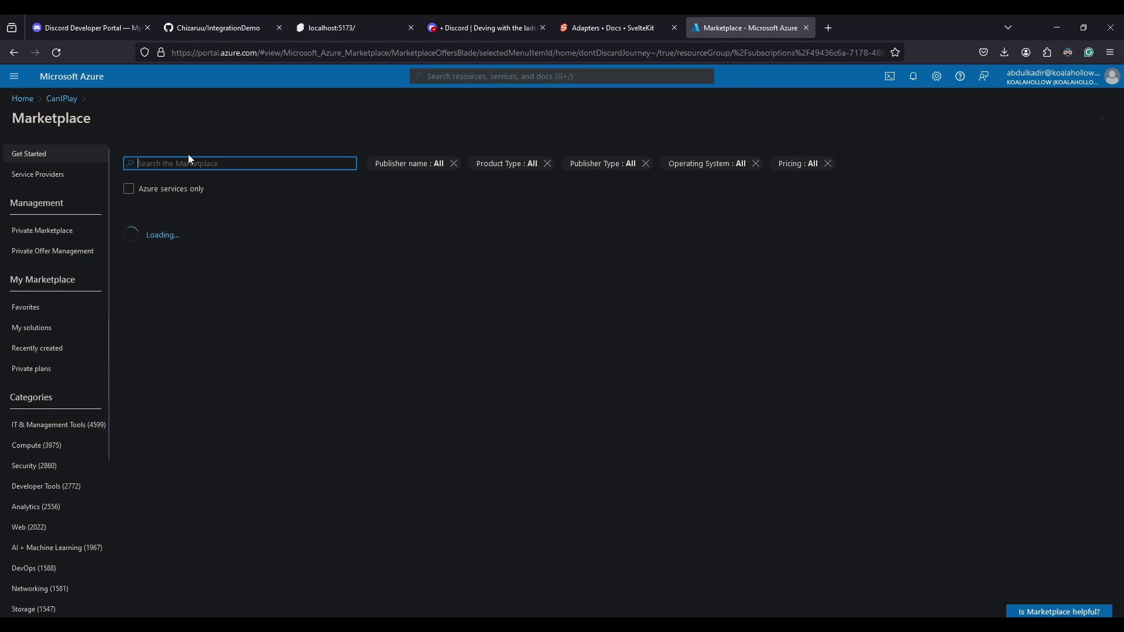
type("static we")
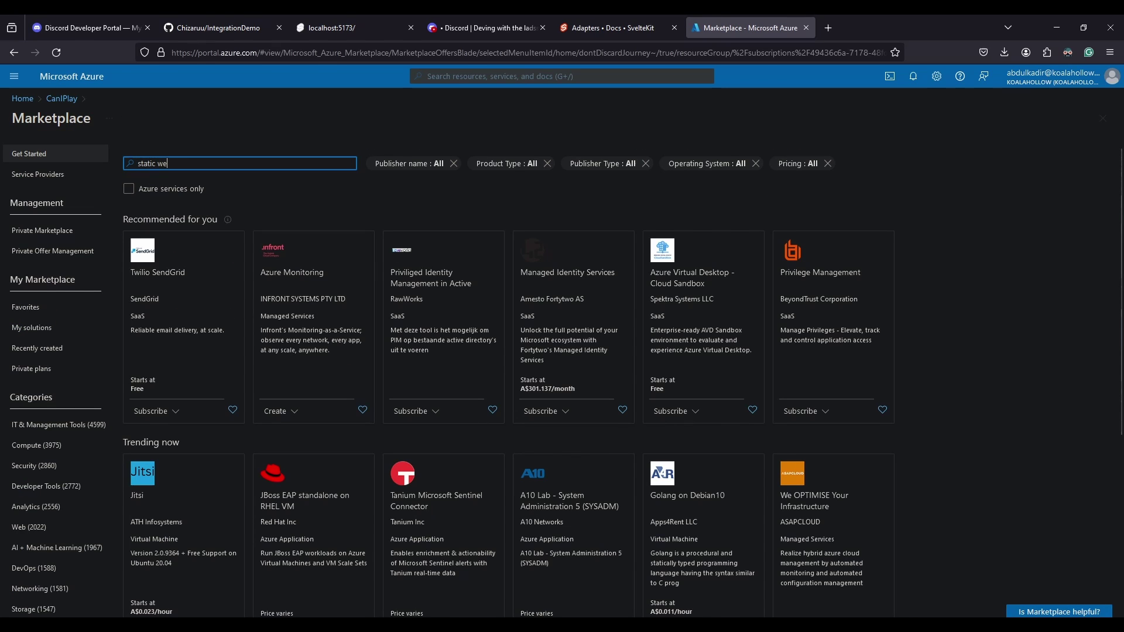
type("b app")
key("Return")
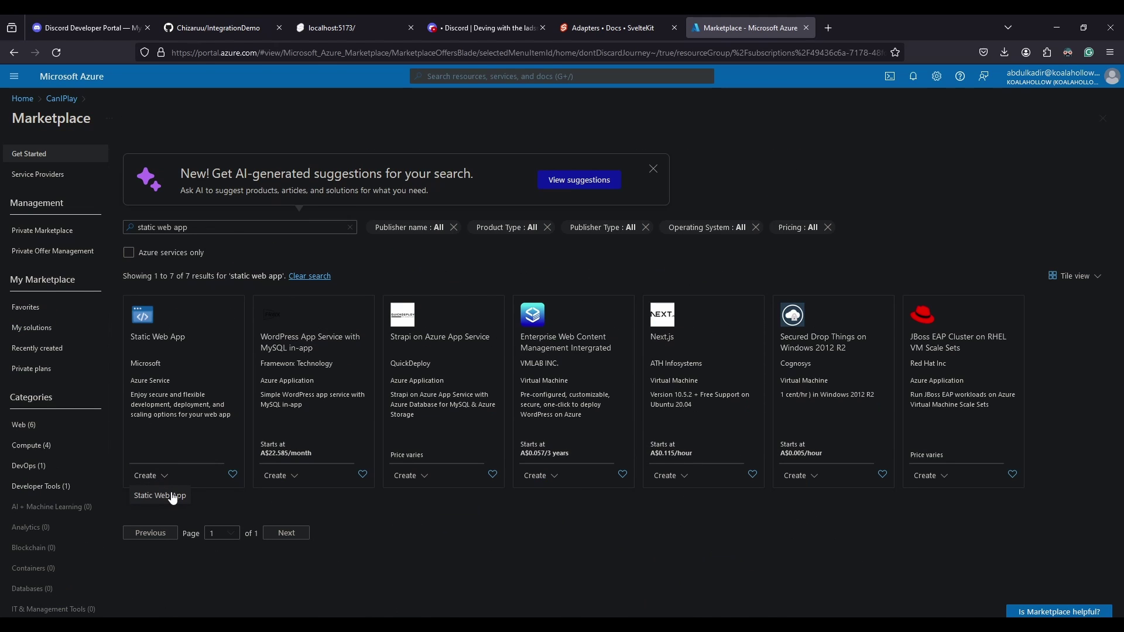
left_click(171, 496)
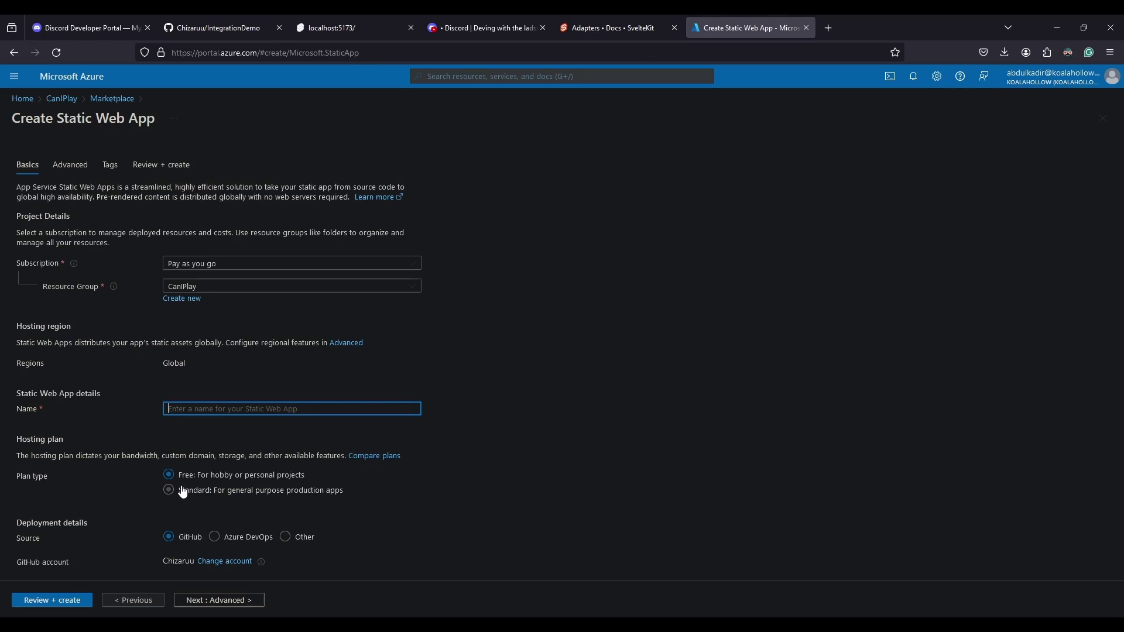
Name the static web app IntegrationDemo, keeping the Free plan and GitHub source.
type("IntegrationDemo")
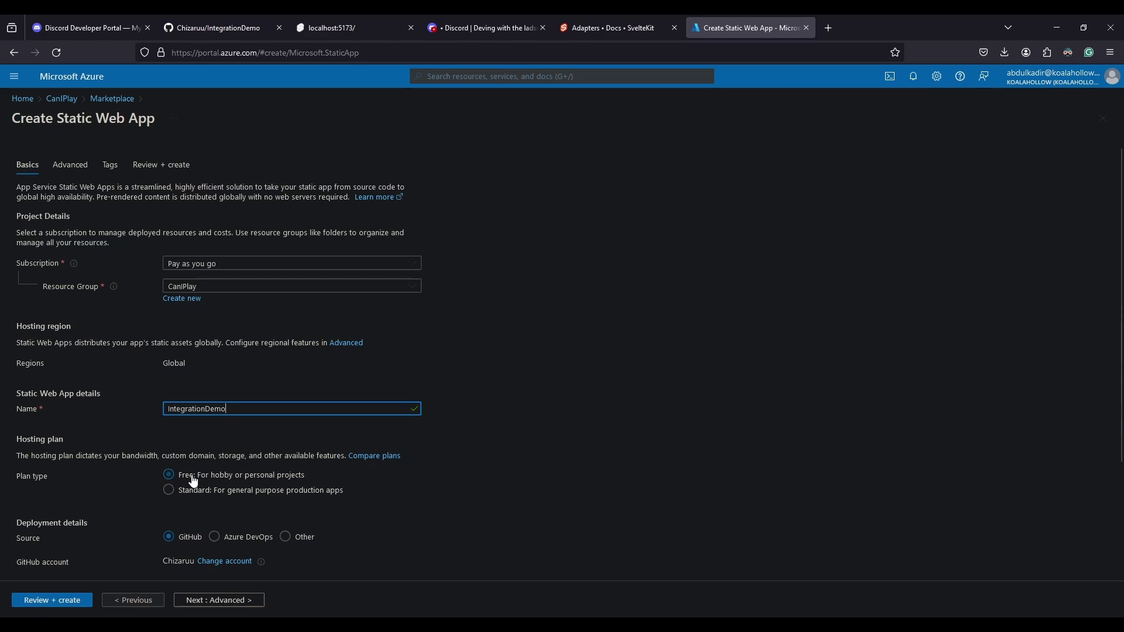
scroll(153, 372, "down", 3)
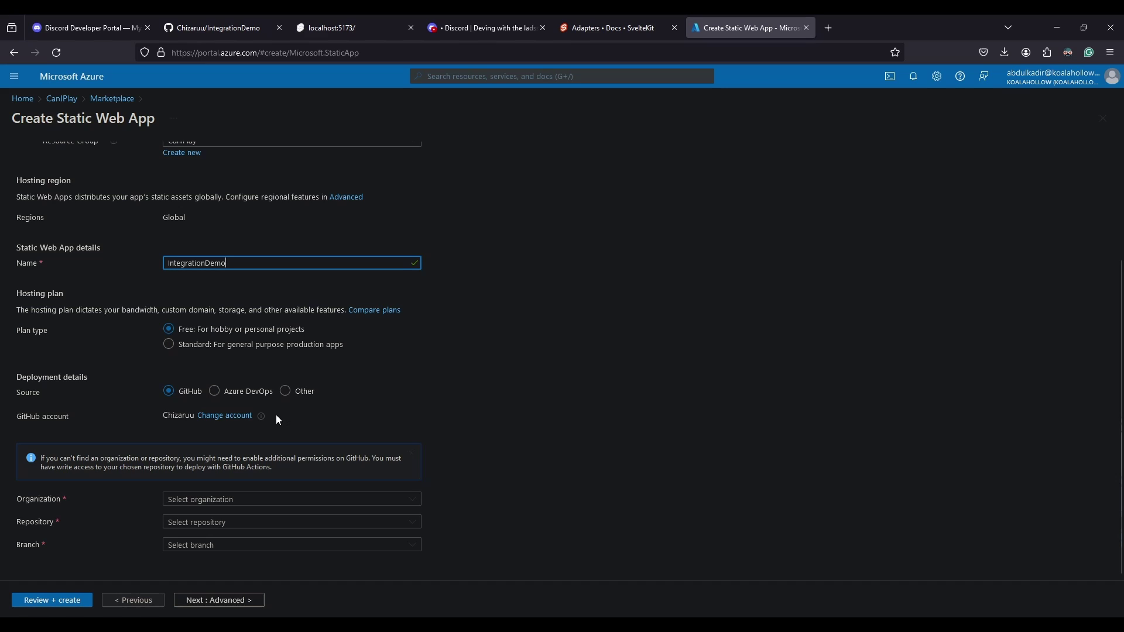
left_click(167, 399)
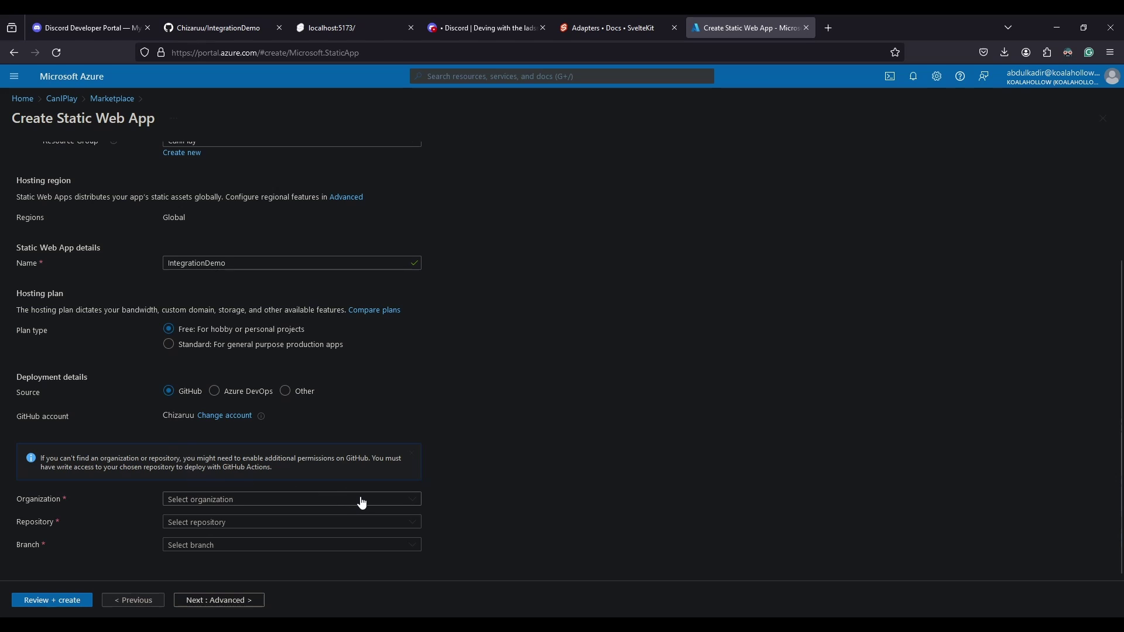
Select the organization, IntegrationDemo repository on main, and the SvelteKit build preset.
left_click(381, 505)
left_click(288, 522)
left_click(289, 522)
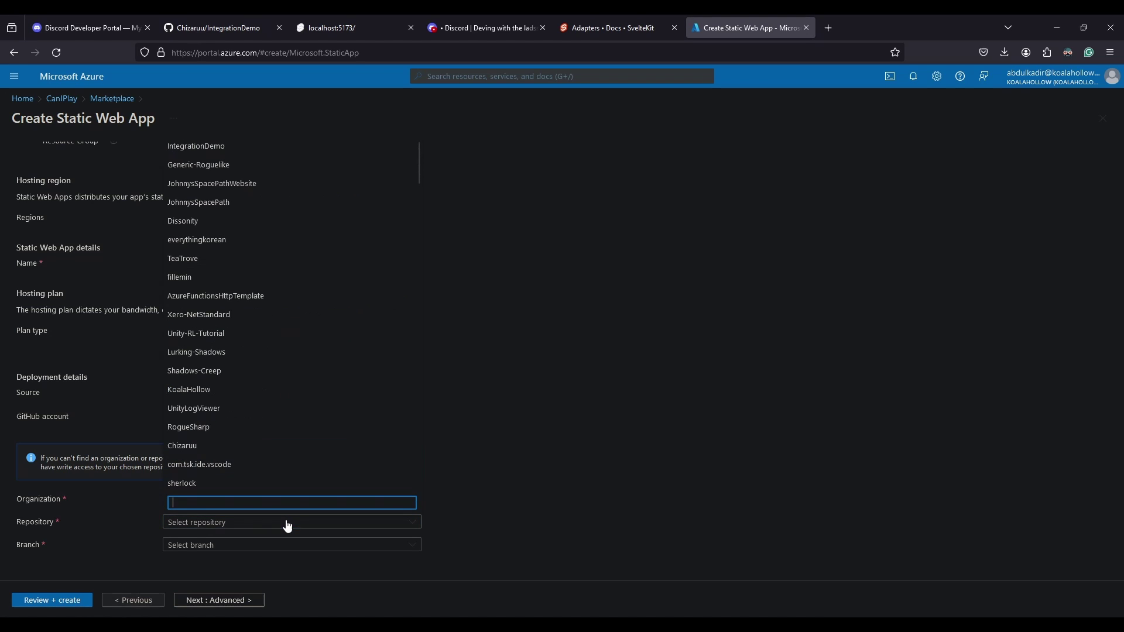
left_click(234, 427)
scroll(399, 462, "down", 3)
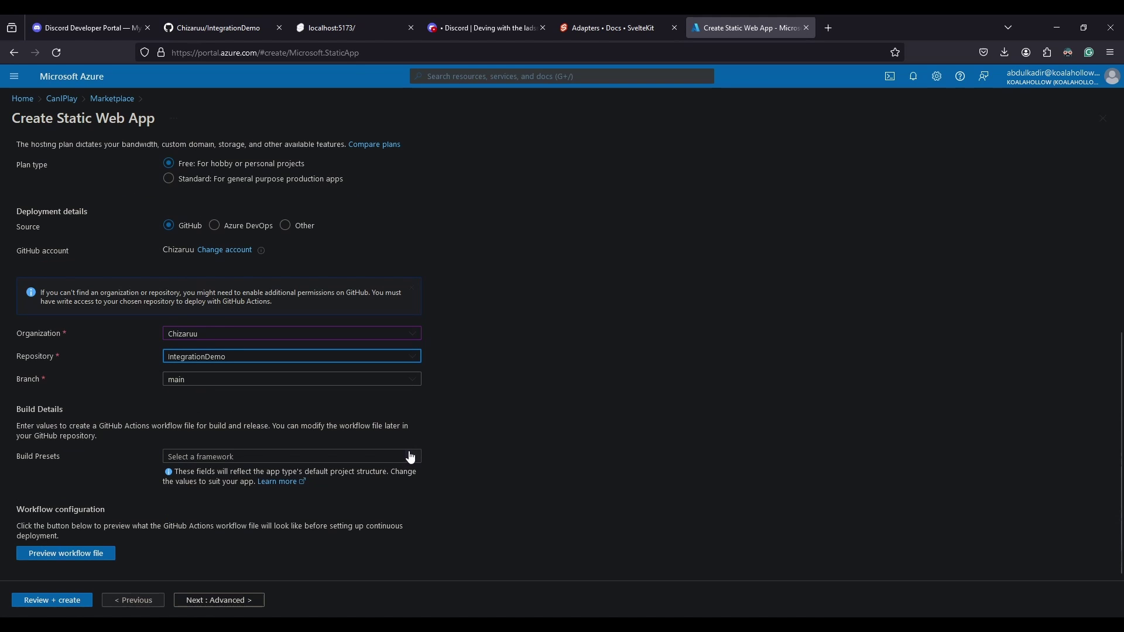
left_click(408, 458)
left_click(288, 304)
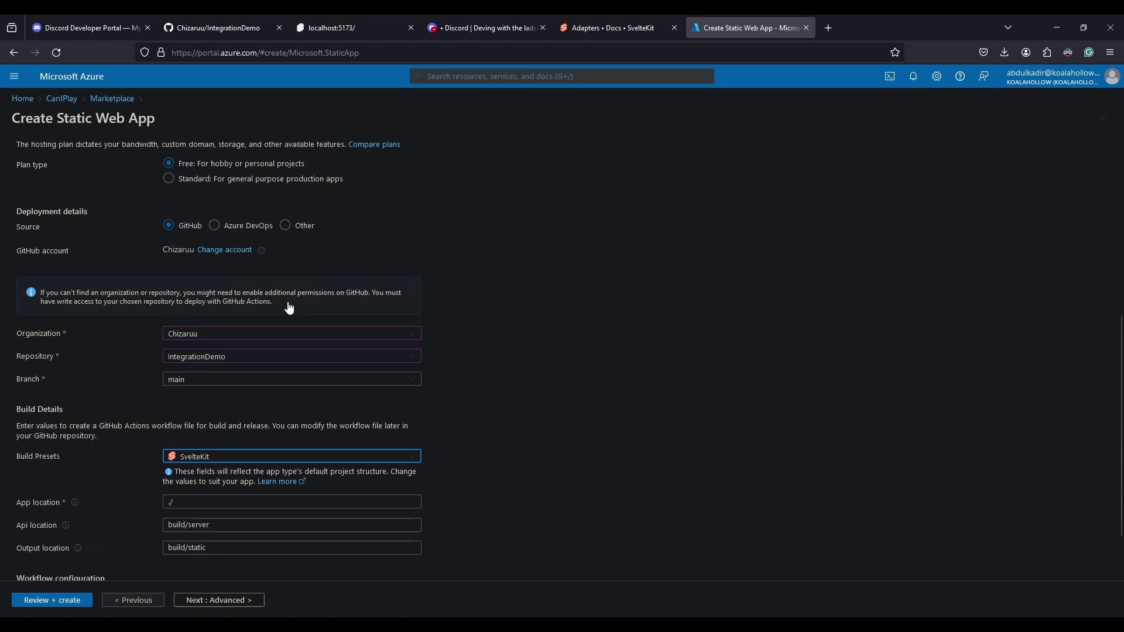
scroll(406, 428, "down", 2)
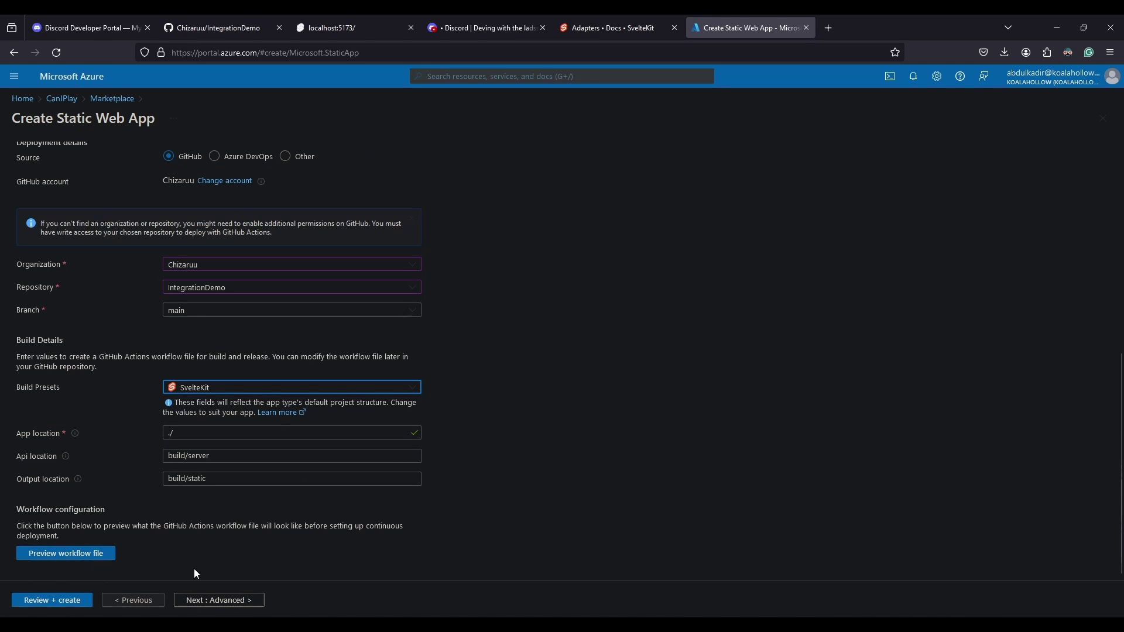
Keep East Asia as the region, pass through Tags and Review + create, and create the app.
left_click(201, 602)
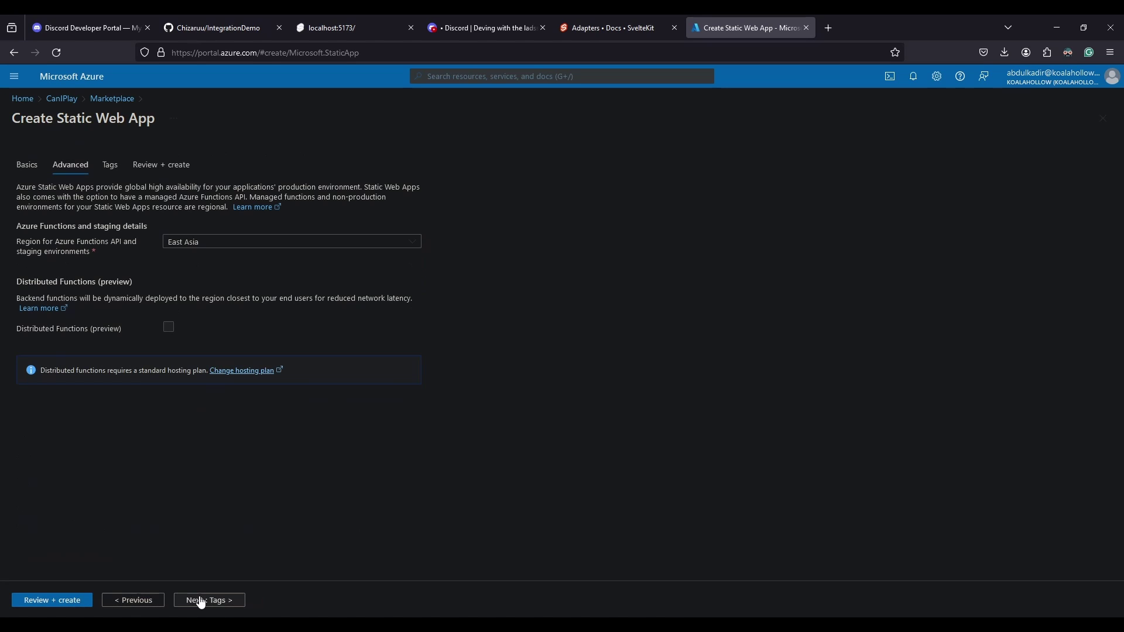
left_click(193, 243)
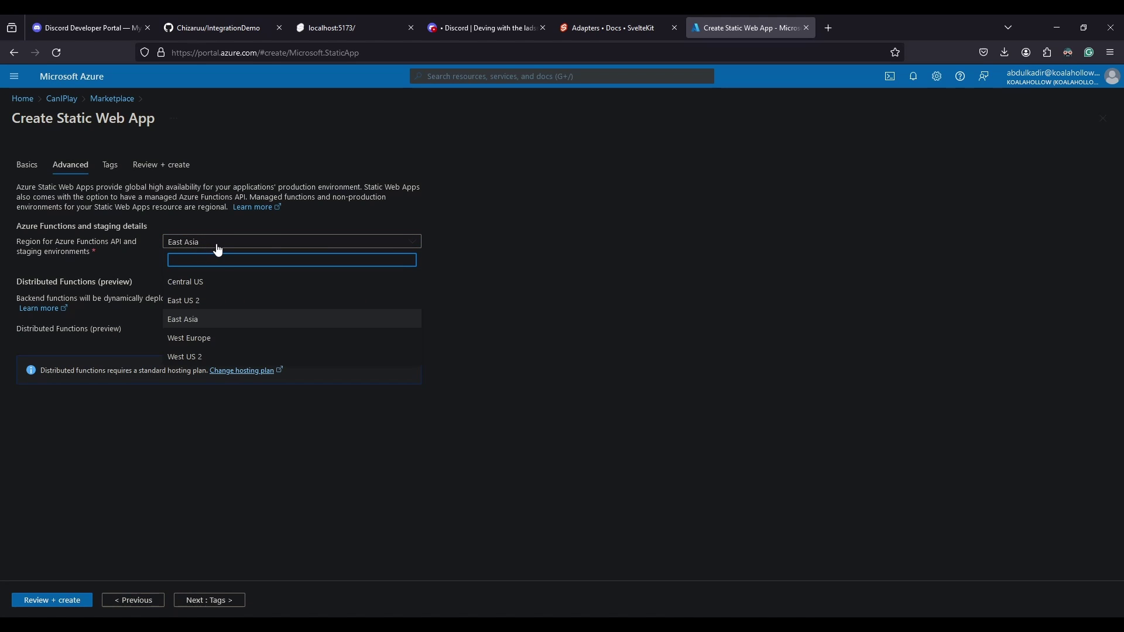
left_click(234, 322)
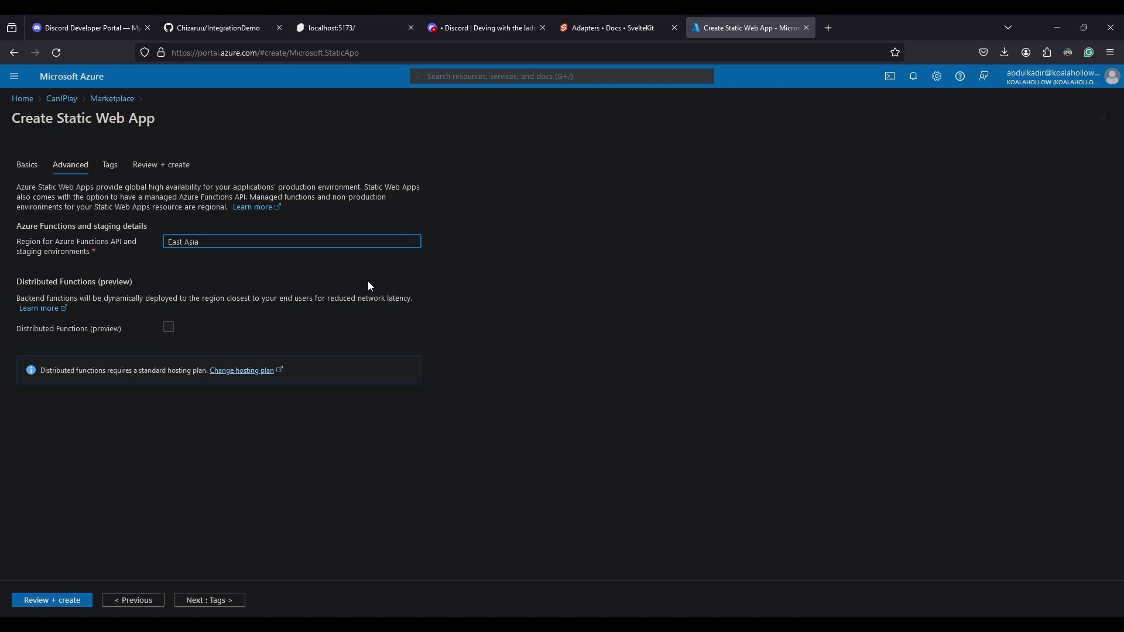
left_click(206, 600)
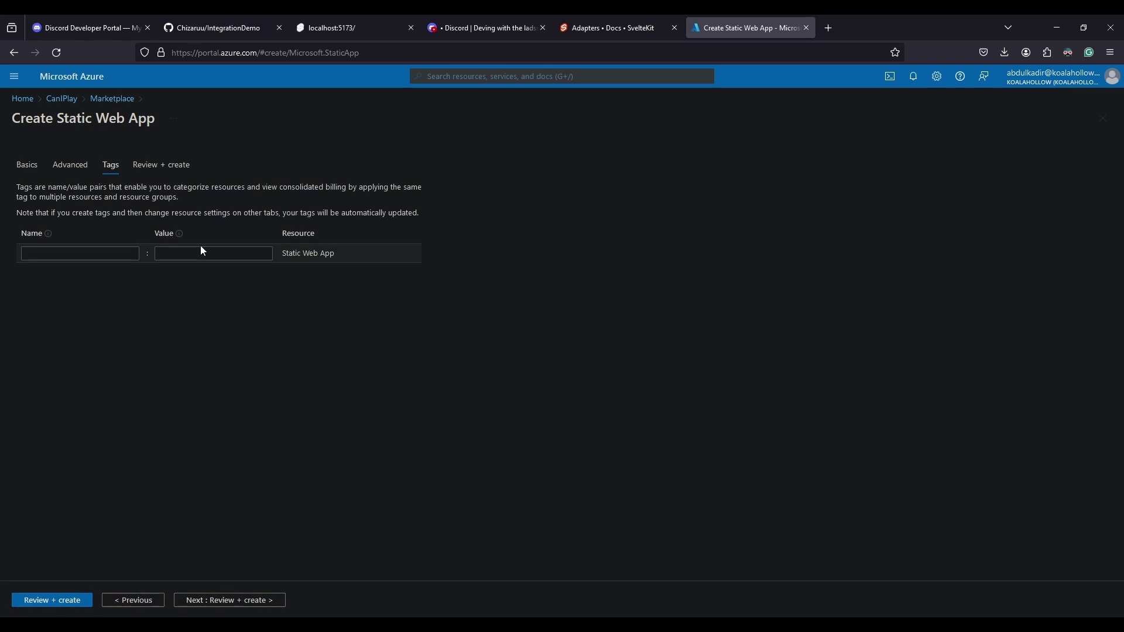
left_click(258, 599)
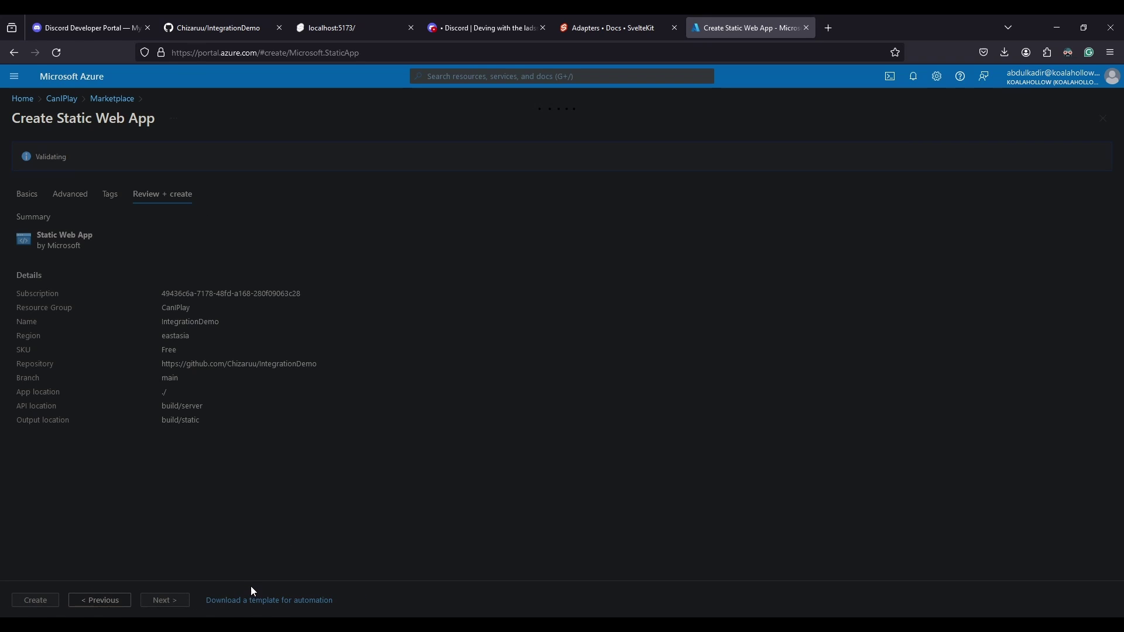
left_click(36, 602)
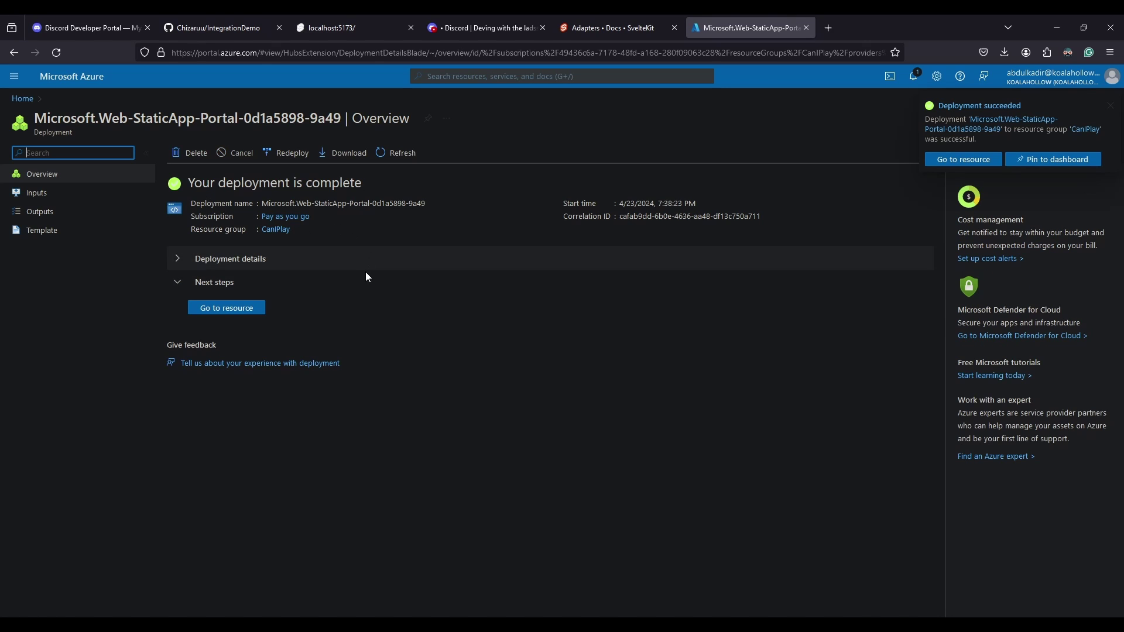
Reload the IntegrationDemo repository, then open the static web app's live site past the splash screen.
left_click(217, 28)
scroll(381, 208, "up", 10)
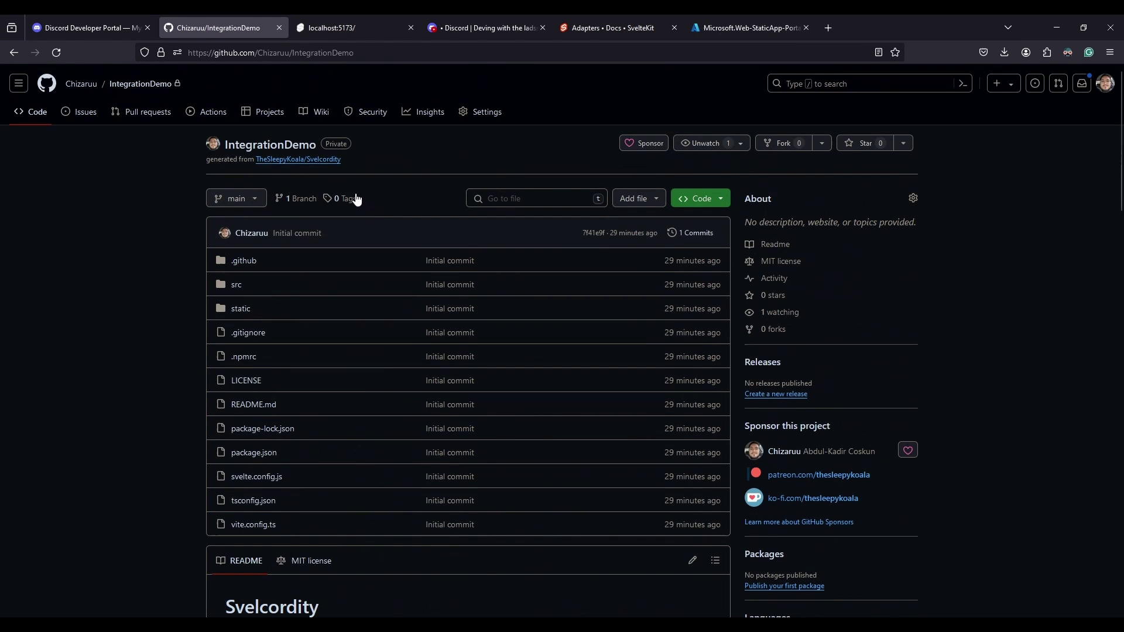
left_click(60, 54)
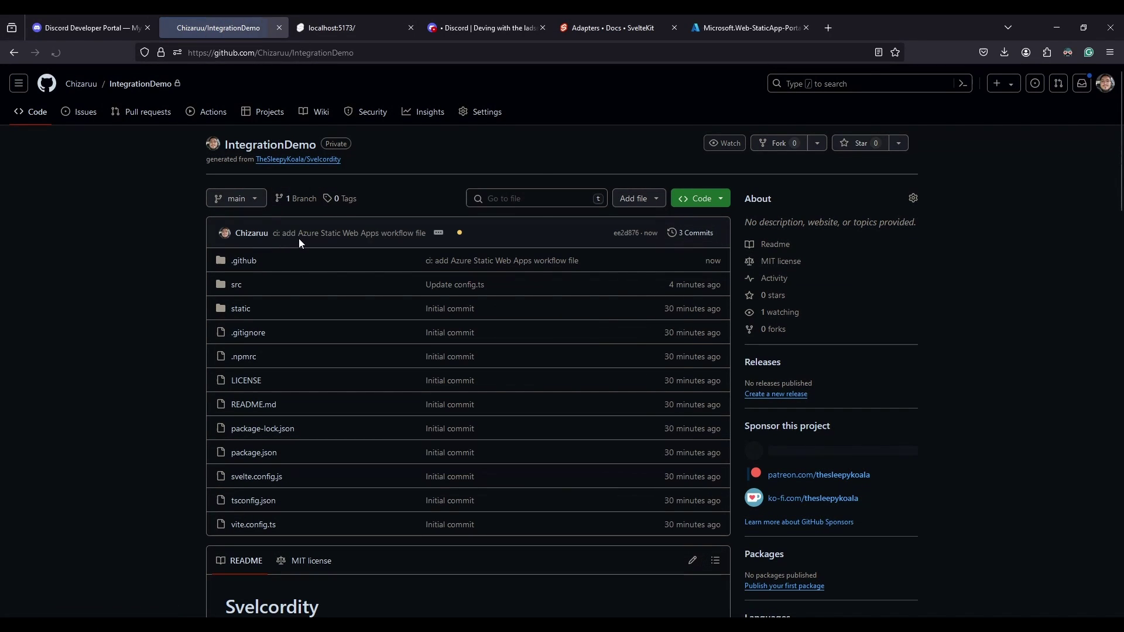
mouse_move(276, 241)
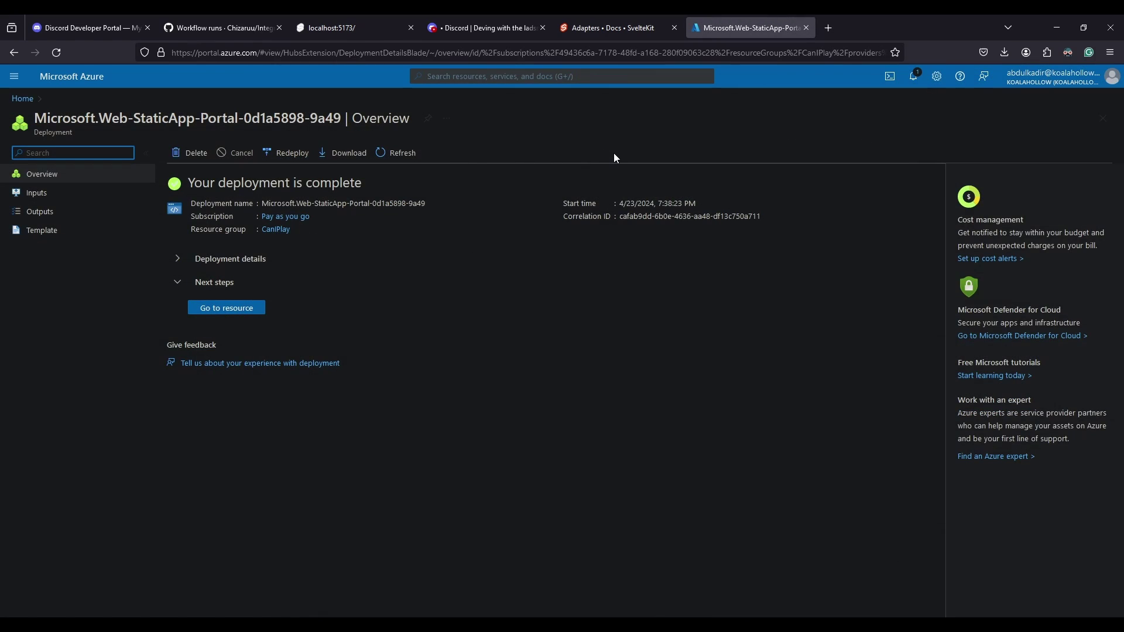
left_click(239, 312)
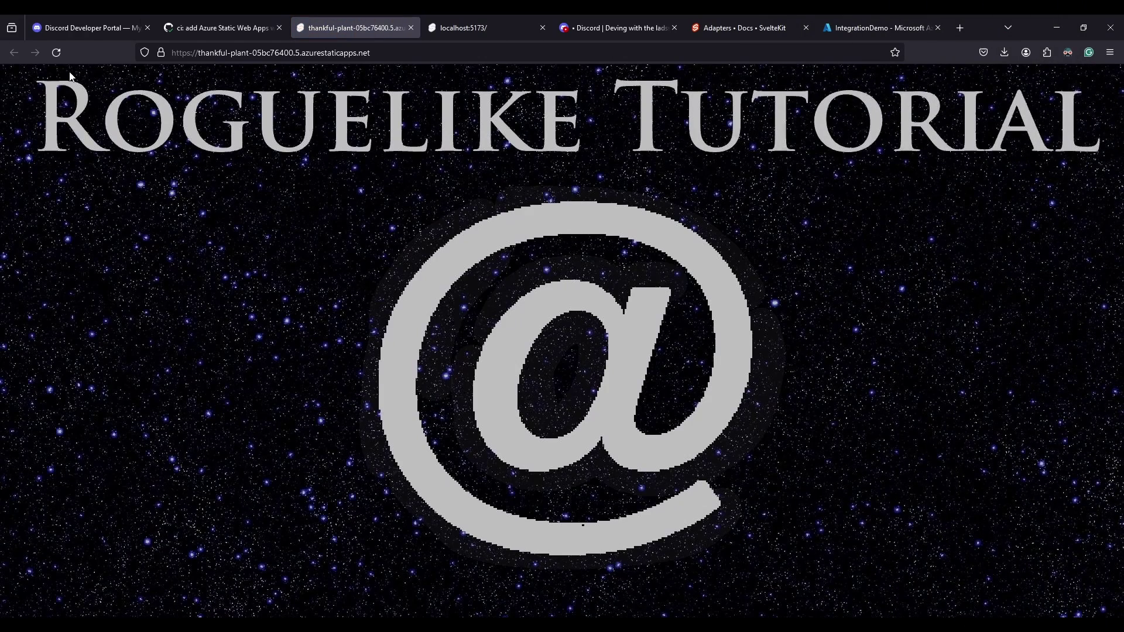
left_click(778, 320)
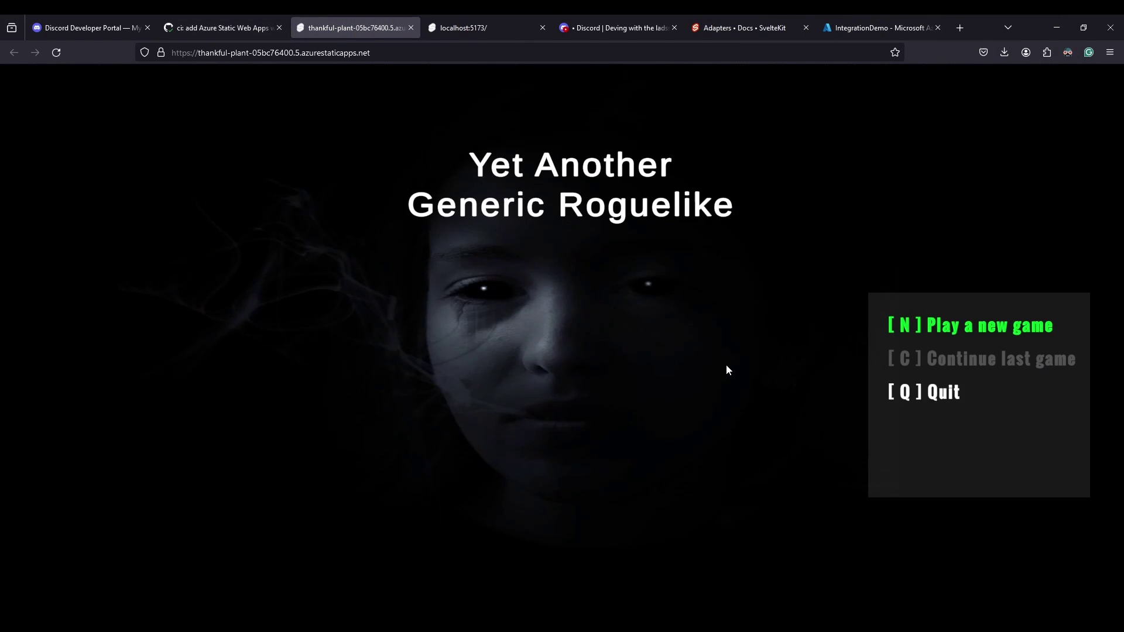
Copy the azurestaticapps.net site address, paste it as the target for the / mapping, and save.
left_click(391, 53)
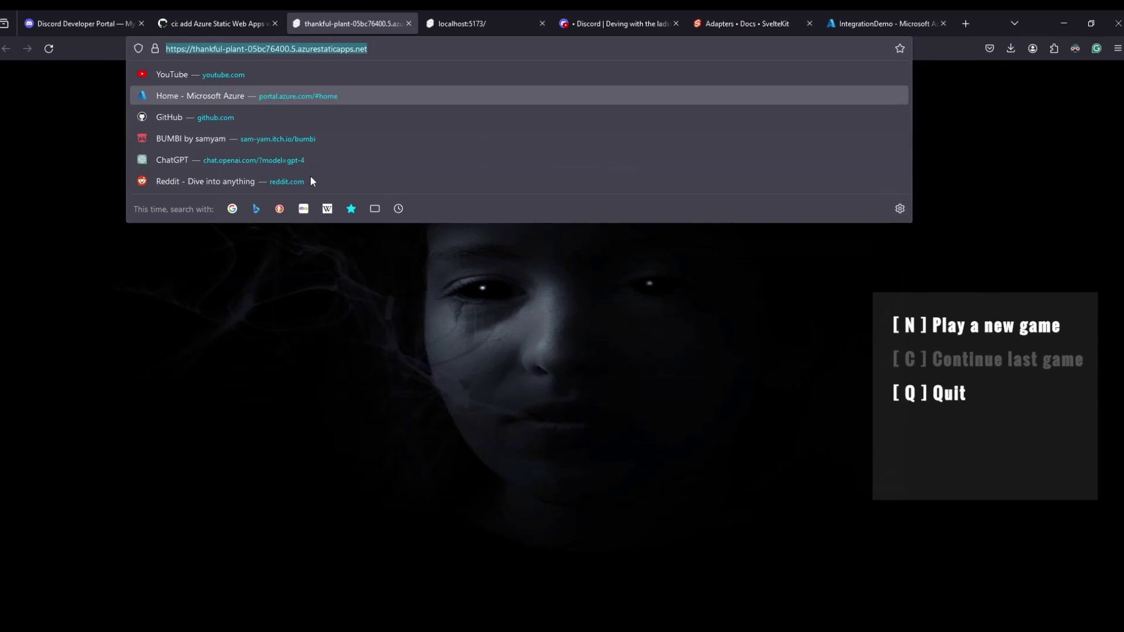
left_click(88, 28)
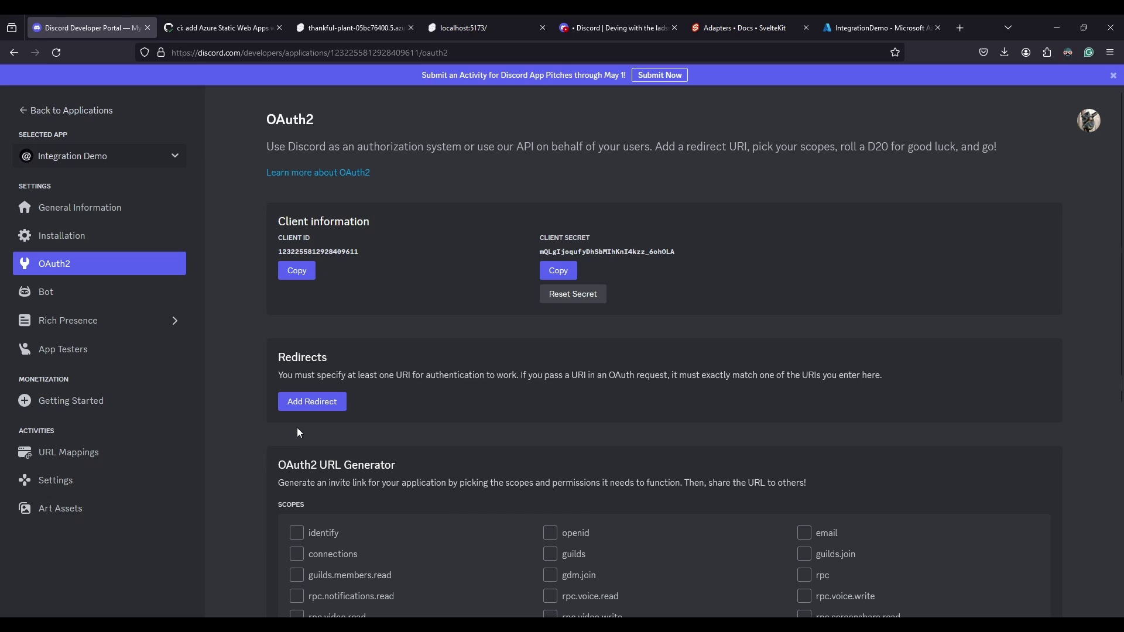
left_click(94, 456)
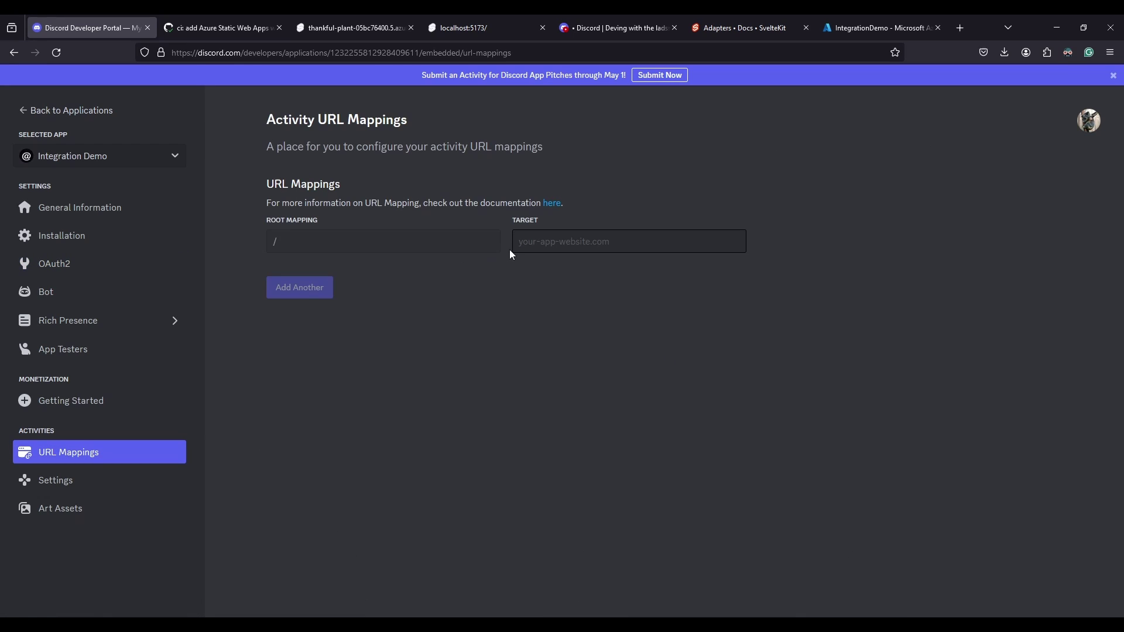
left_click(547, 242)
type("thankful-plant-05bc76400.5.azurestaticapps.net/")
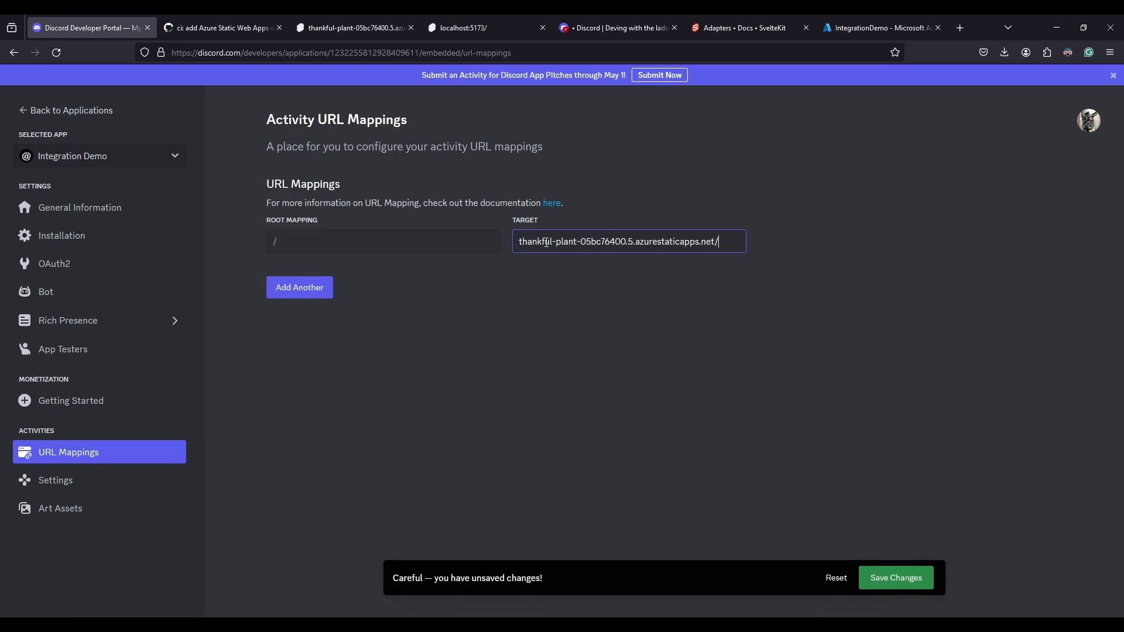
left_click(917, 580)
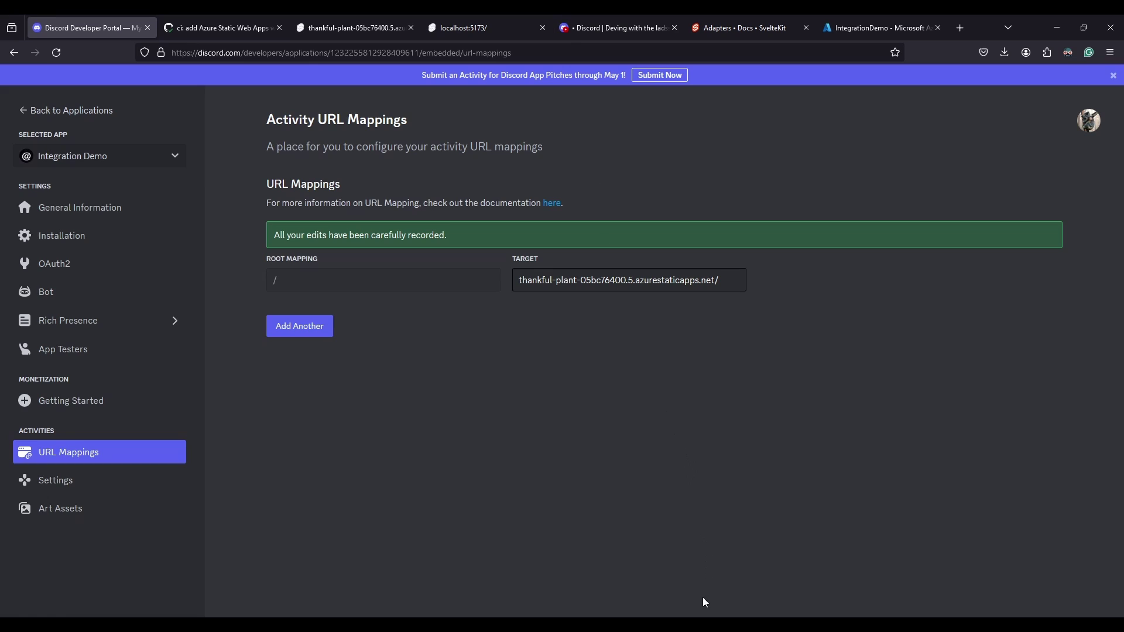
Activate Application Test Mode for the Integration Demo app ID with Discord Proxy as URL origin.
mouse_move(705, 624)
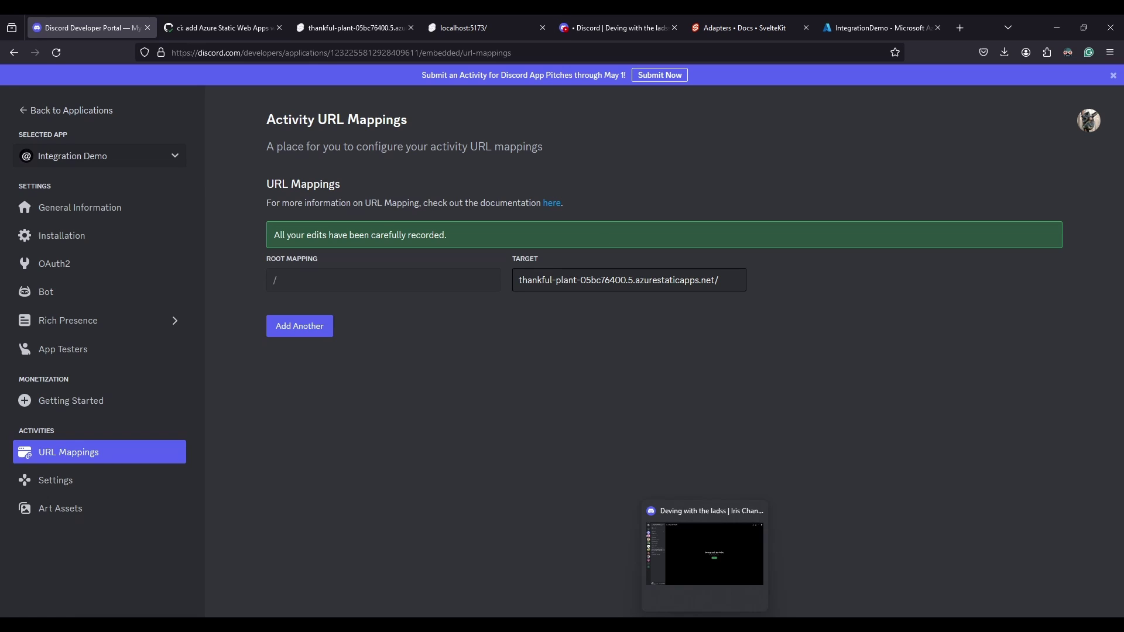
left_click(705, 605)
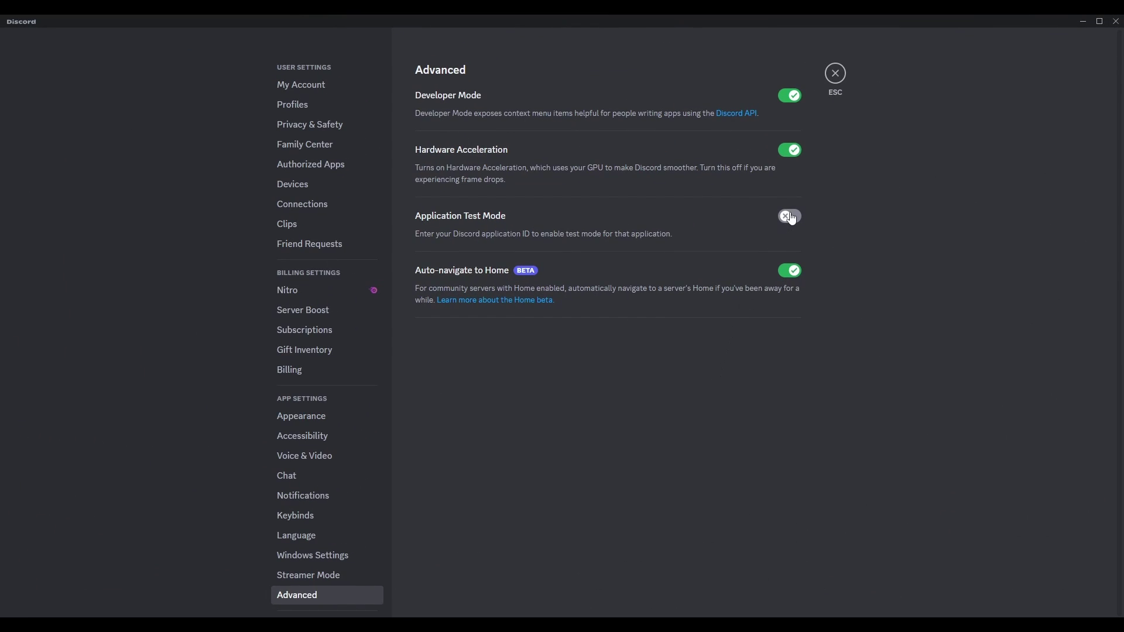
left_click(789, 216)
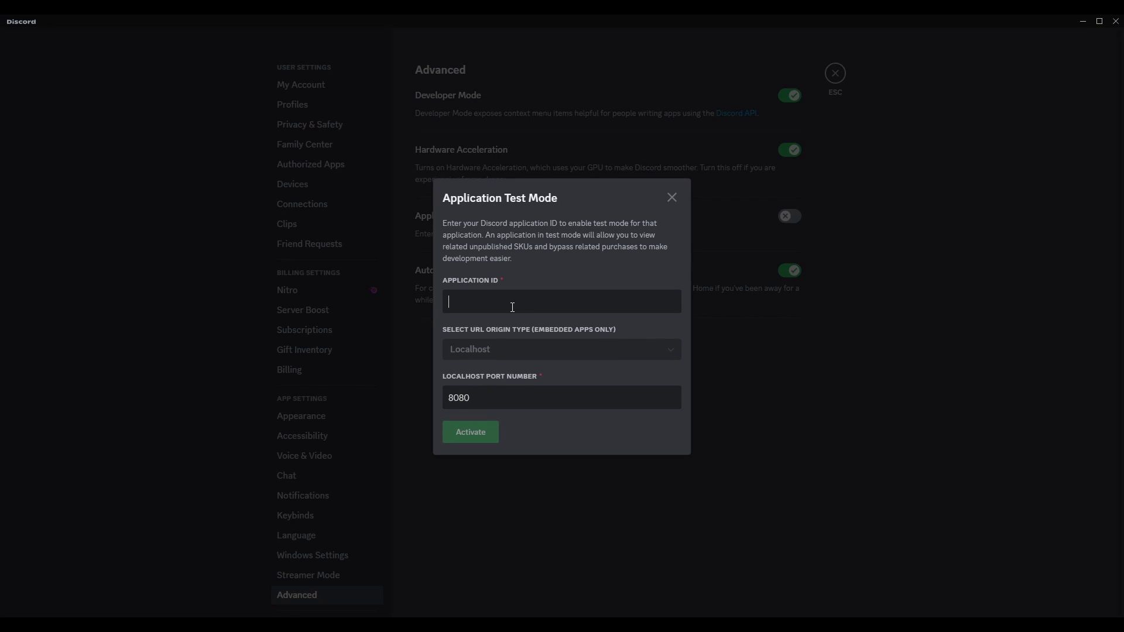
key("ctrl+v")
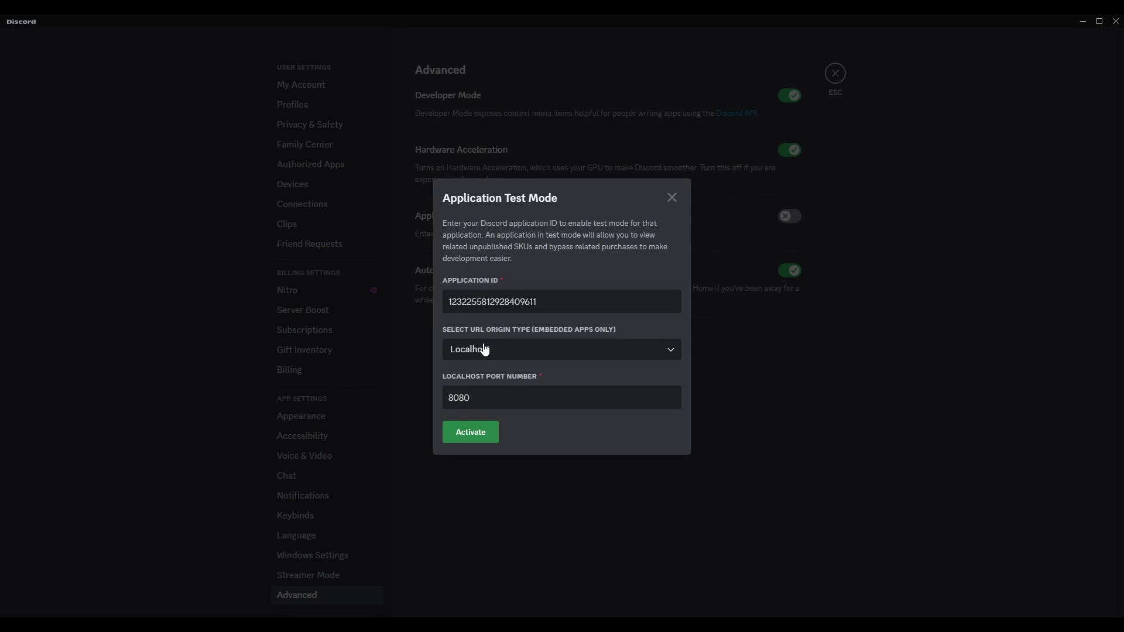
left_click(486, 350)
left_click(494, 396)
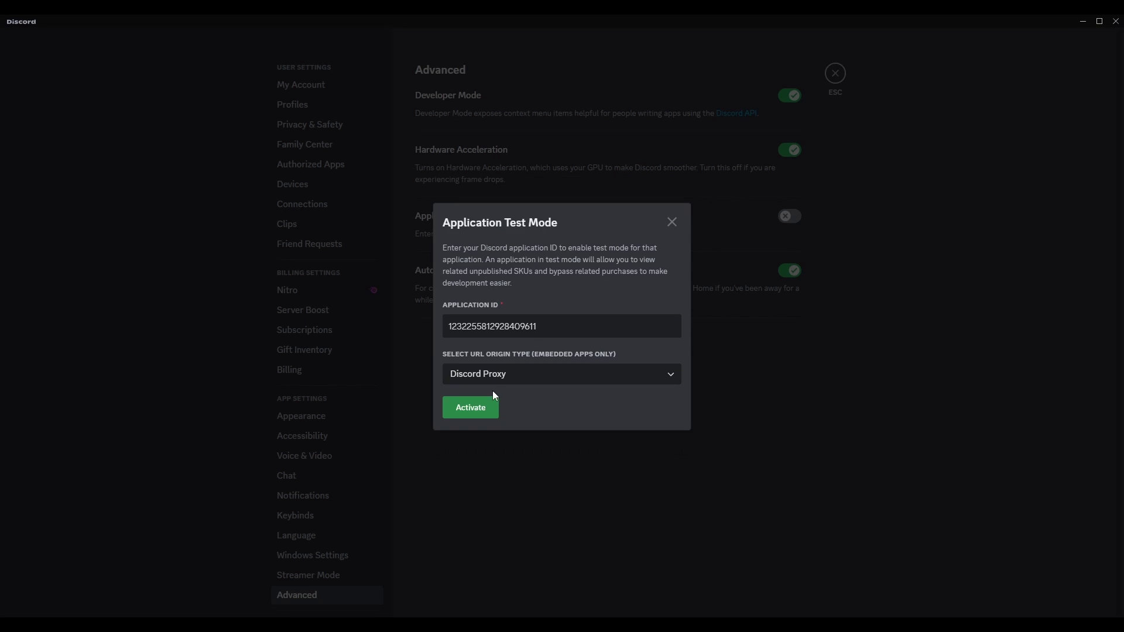
left_click(484, 411)
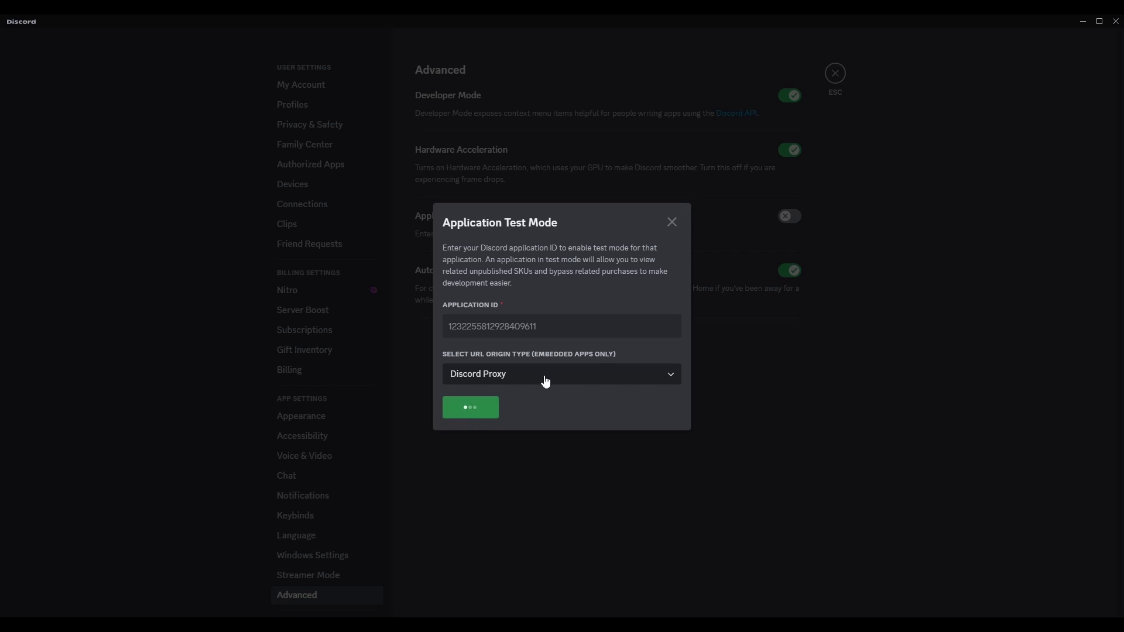
left_click(835, 73)
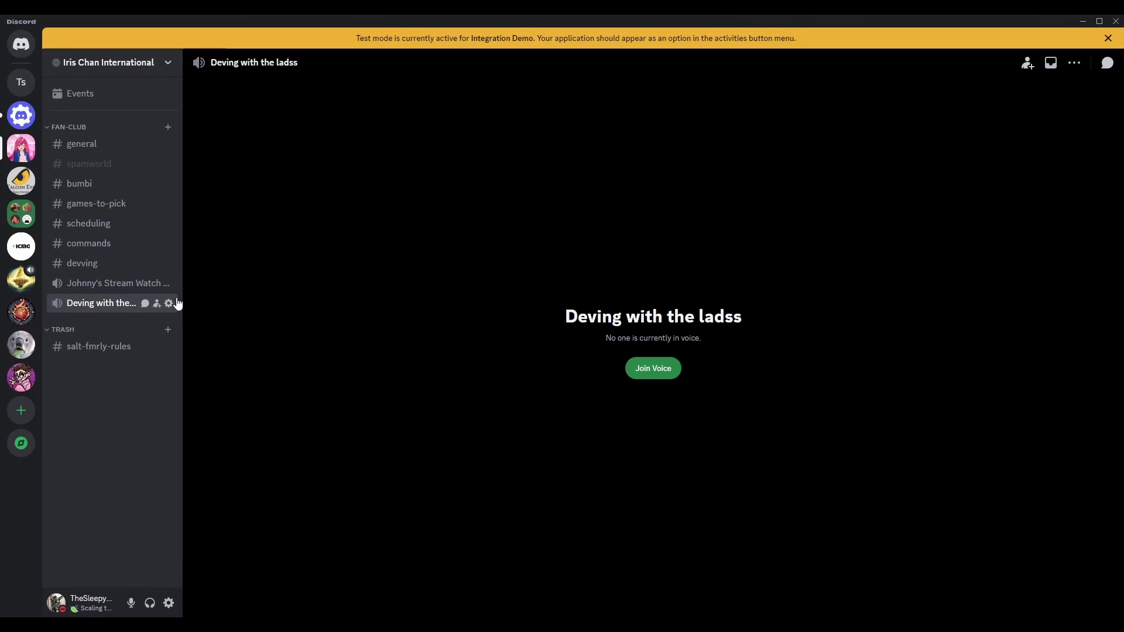
Join the Deving with the ladss voice channel and scroll the Activities list toward Integration Demo.
left_click(652, 369)
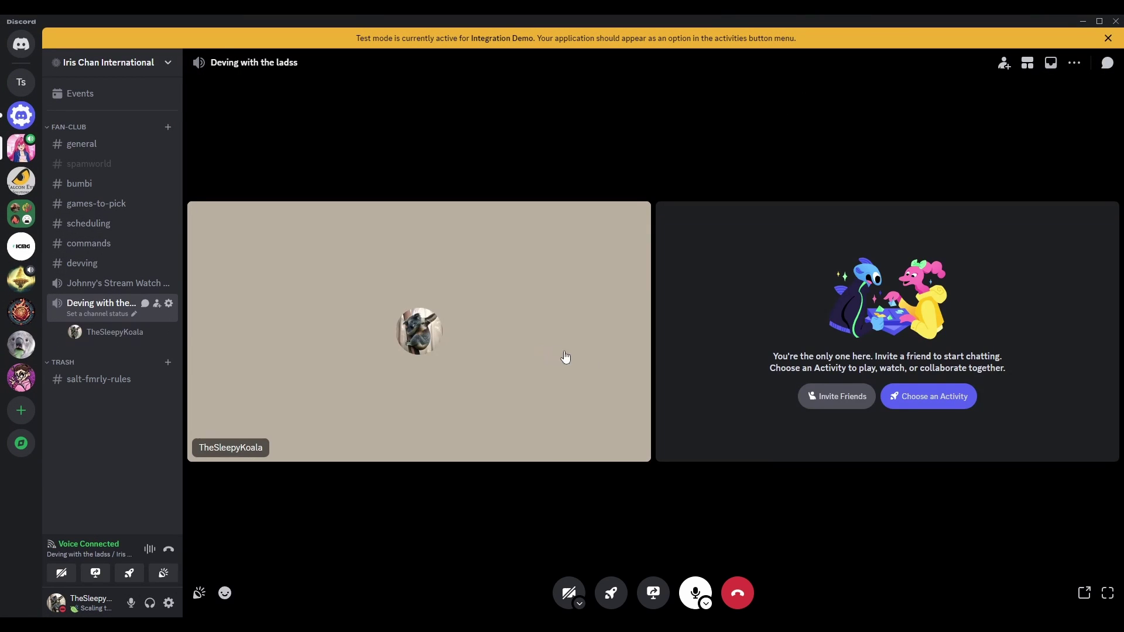
left_click(909, 403)
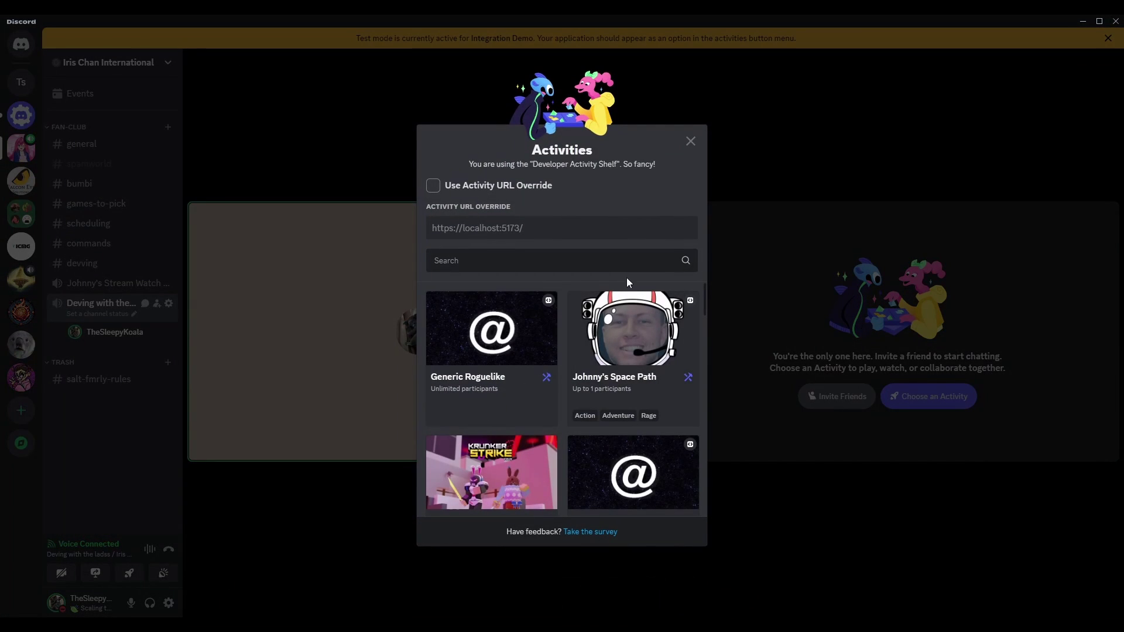
scroll(586, 345, "down", 2)
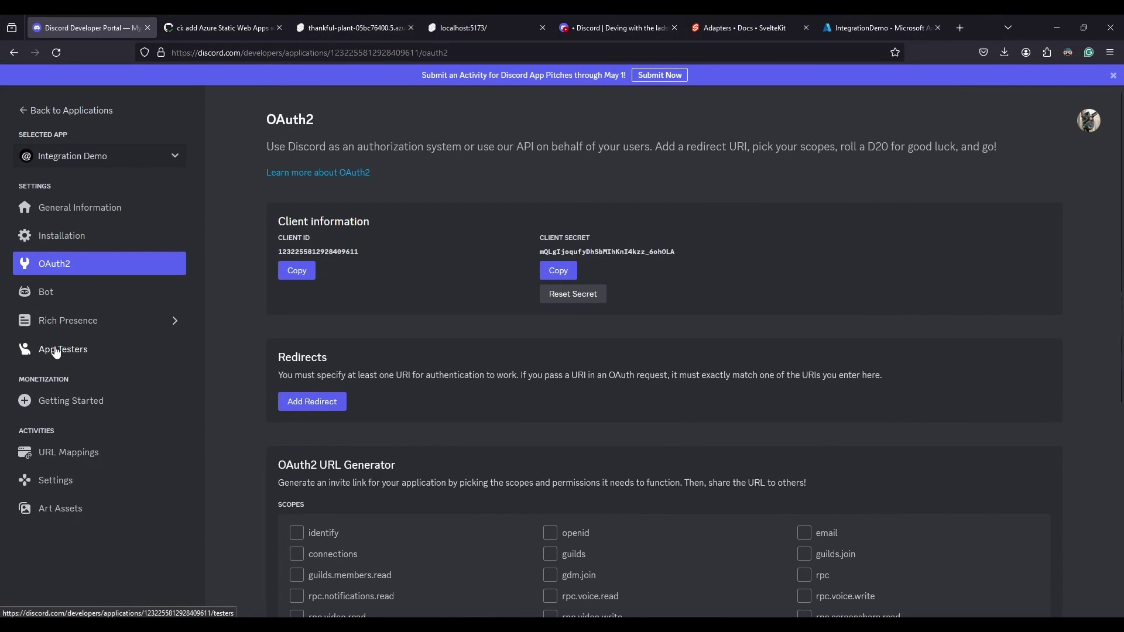
Go to the Integration Demo app's testers settings page.
left_click(56, 351)
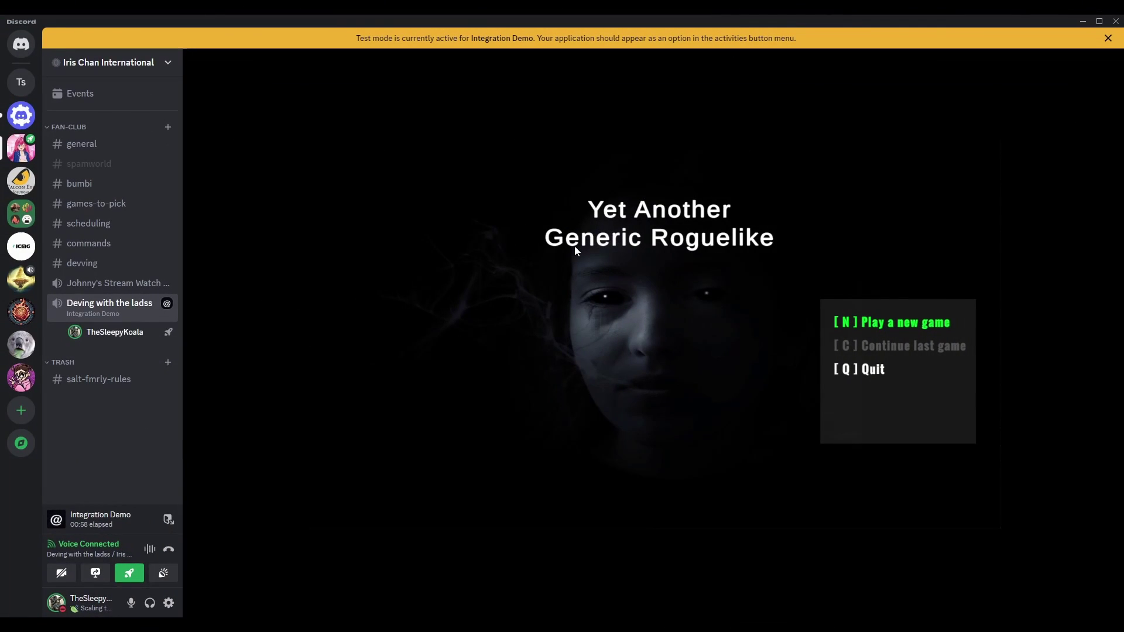